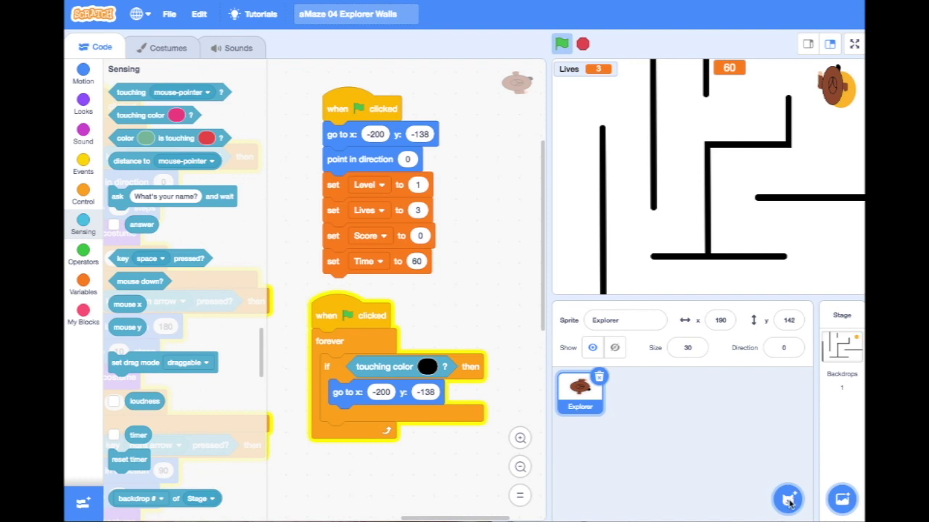
# Create a new sprite to paint and brush a closed flame outline in pinkish red, colour 100 and saturation 60, mid-canvas.
pyautogui.moveTo(787, 501)
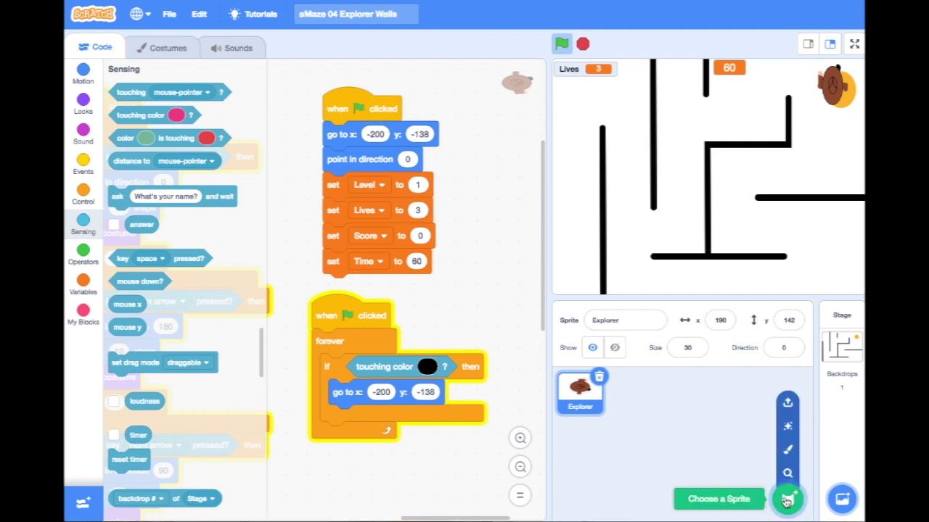
pyautogui.click(787, 451)
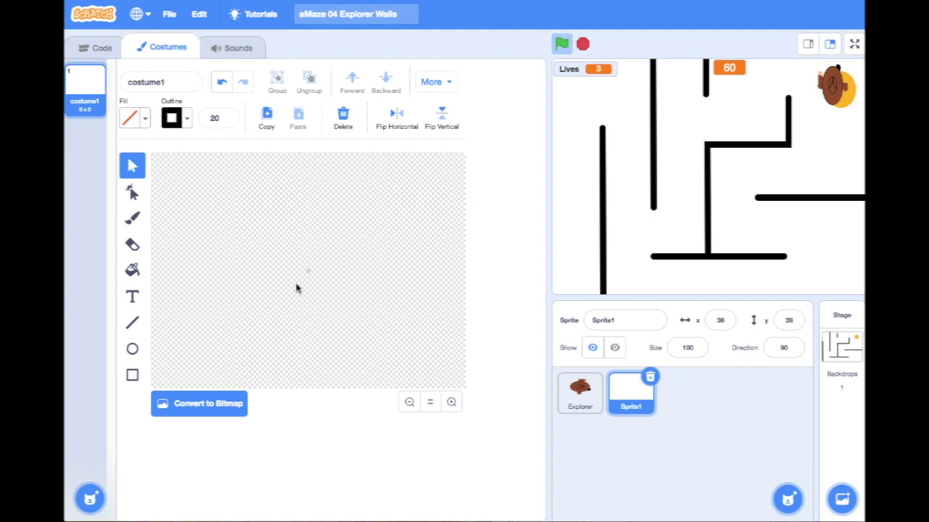
pyautogui.click(134, 222)
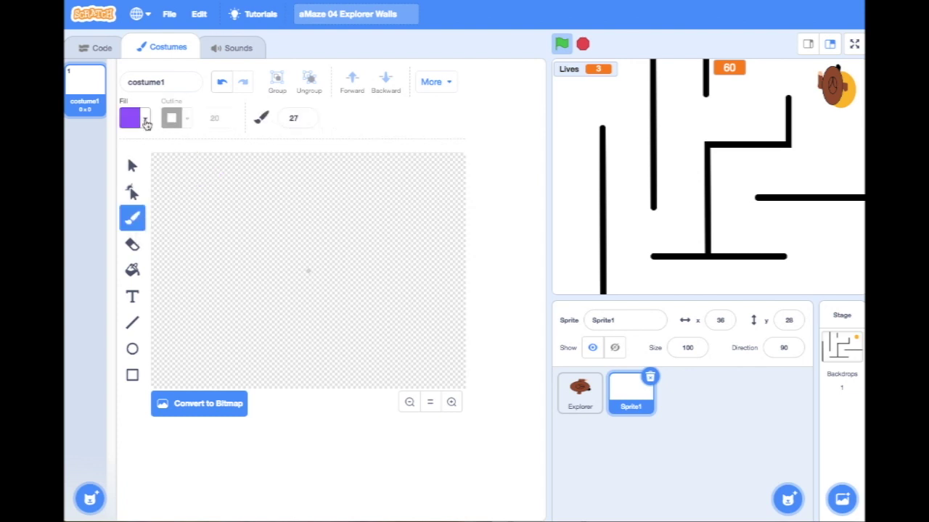
pyautogui.click(144, 119)
pyautogui.moveTo(157, 165); pyautogui.dragTo(204, 166)
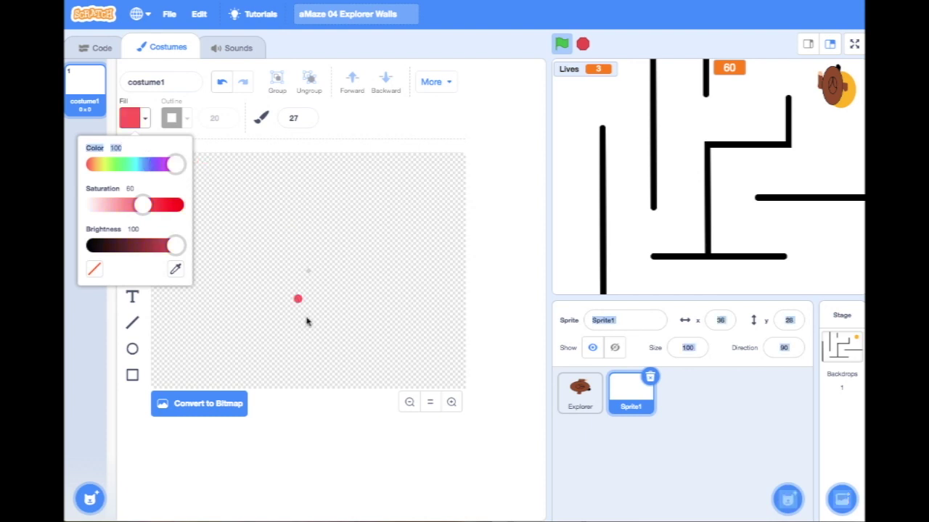
pyautogui.moveTo(299, 326)
pyautogui.mouseDown()
pyautogui.moveTo(336, 314)
pyautogui.moveTo(320, 264)
pyautogui.moveTo(328, 222)
pyautogui.moveTo(311, 259)
pyautogui.moveTo(307, 203)
pyautogui.moveTo(277, 267)
pyautogui.moveTo(267, 227)
pyautogui.moveTo(259, 270)
pyautogui.moveTo(251, 270)
pyautogui.moveTo(265, 317)
pyautogui.moveTo(302, 326)
pyautogui.mouseUp()
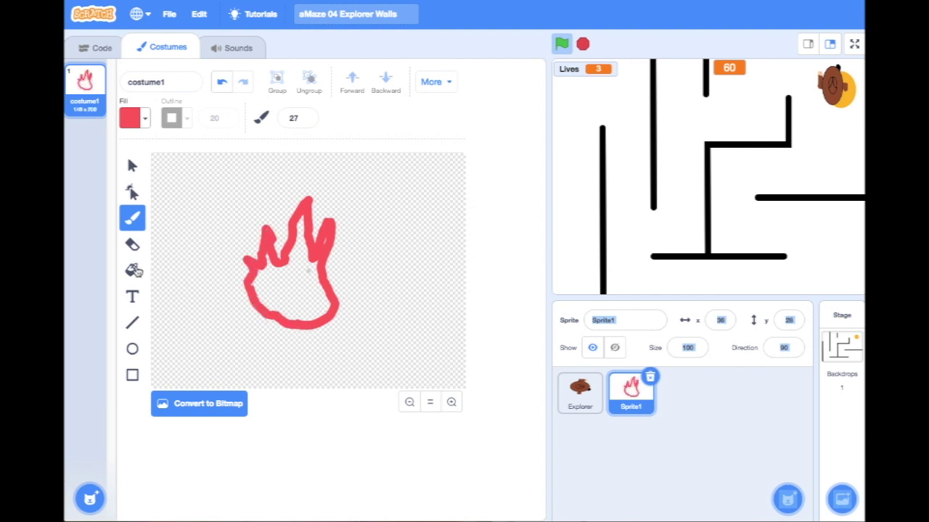
# Fill the inside of the flame outline with the same pinkish red.
pyautogui.click(132, 270)
pyautogui.click(301, 294)
pyautogui.click(317, 292)
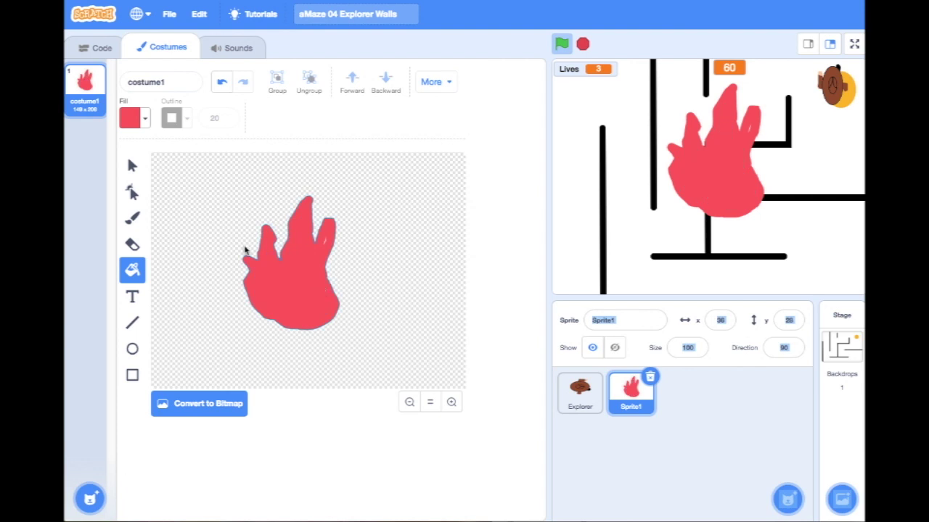
# Brush a smaller solid flame inside the red one in orange, with colour 9, saturation 100 and brightness 100.
pyautogui.click(145, 118)
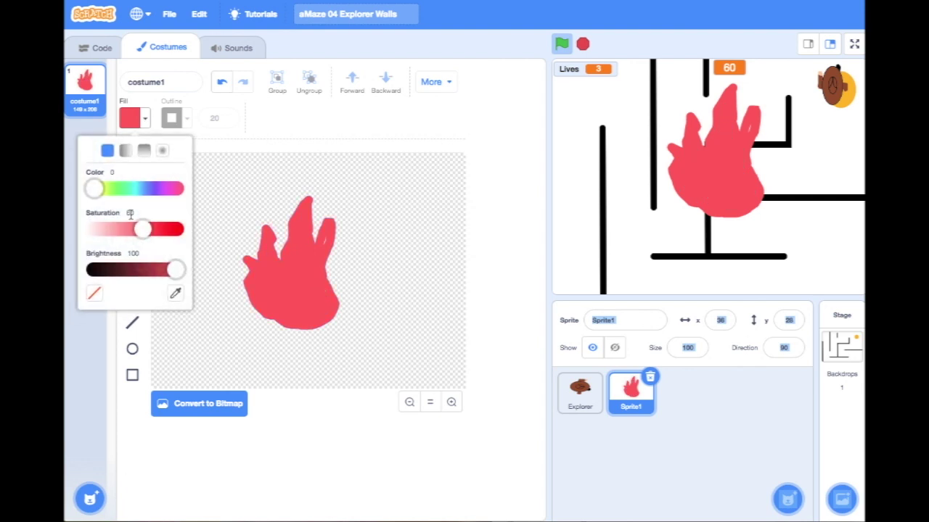
pyautogui.click(97, 190)
pyautogui.click(98, 190)
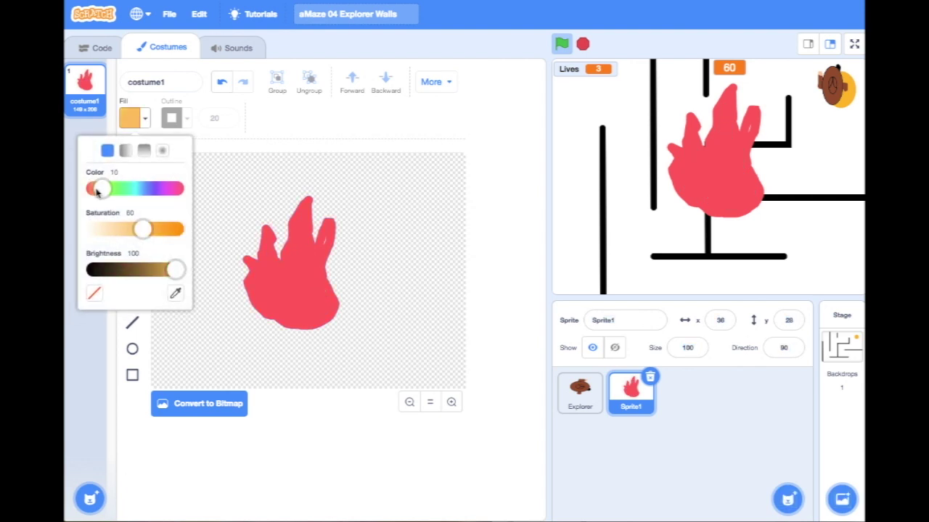
pyautogui.moveTo(143, 231); pyautogui.dragTo(178, 233)
pyautogui.click(178, 233)
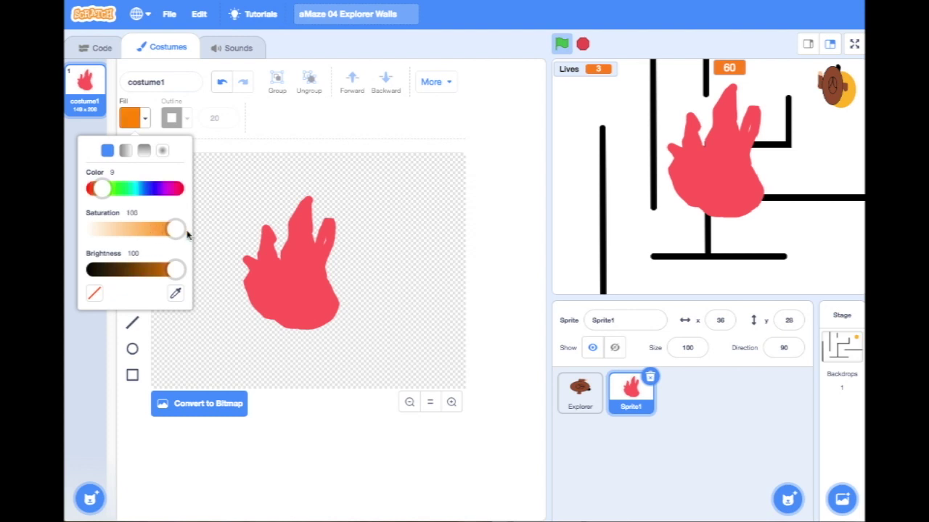
pyautogui.click(212, 221)
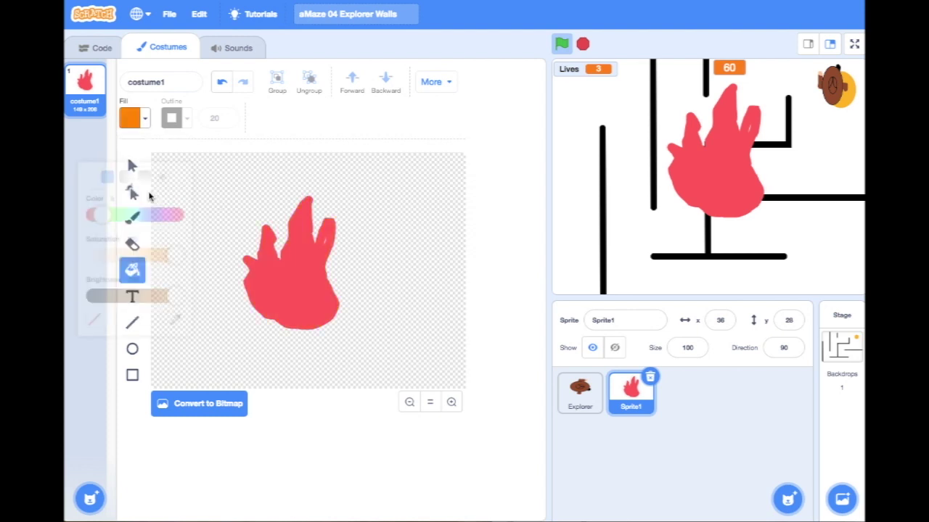
pyautogui.click(135, 219)
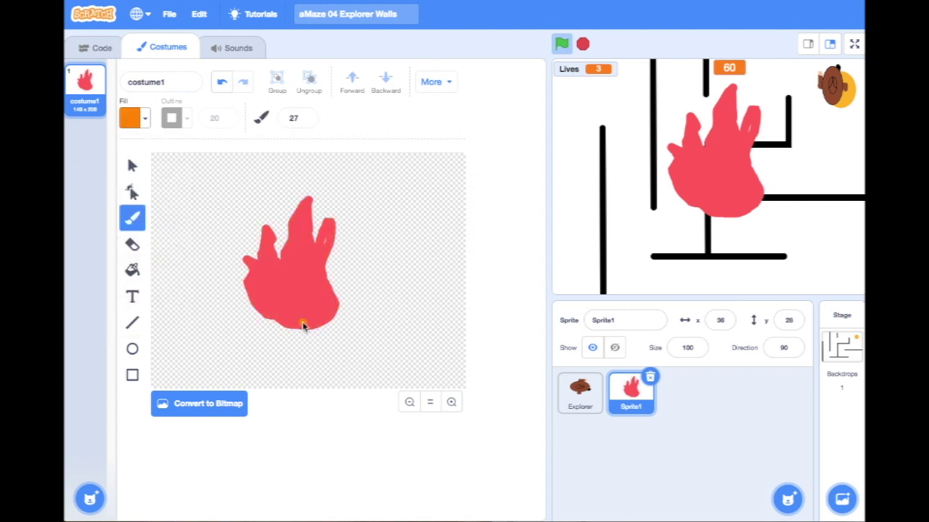
pyautogui.moveTo(308, 324)
pyautogui.mouseDown()
pyautogui.moveTo(317, 274)
pyautogui.moveTo(303, 292)
pyautogui.moveTo(305, 257)
pyautogui.moveTo(296, 283)
pyautogui.moveTo(275, 278)
pyautogui.moveTo(292, 322)
pyautogui.moveTo(305, 321)
pyautogui.moveTo(284, 302)
pyautogui.moveTo(300, 286)
pyautogui.moveTo(290, 306)
pyautogui.mouseUp()
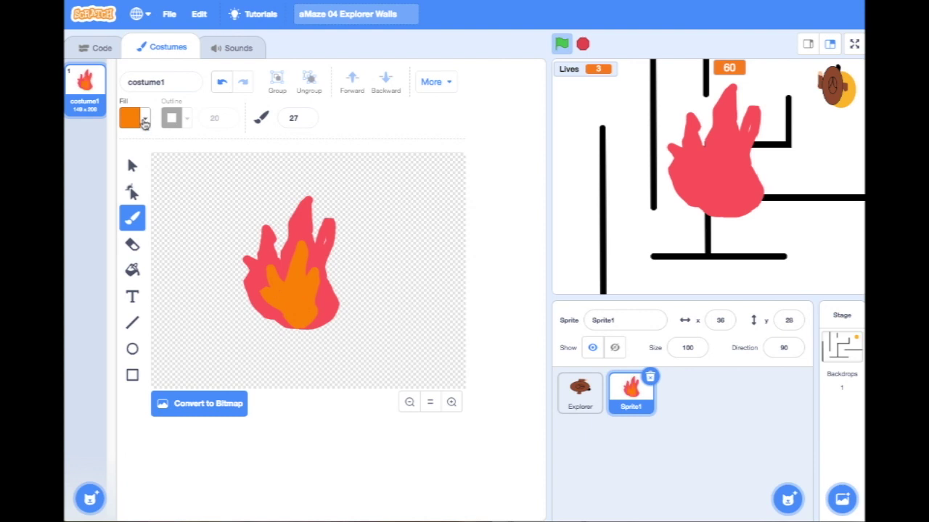
# Brush a small yellow core at the base of the orange flame, with the fill colour set to 15.
pyautogui.click(144, 119)
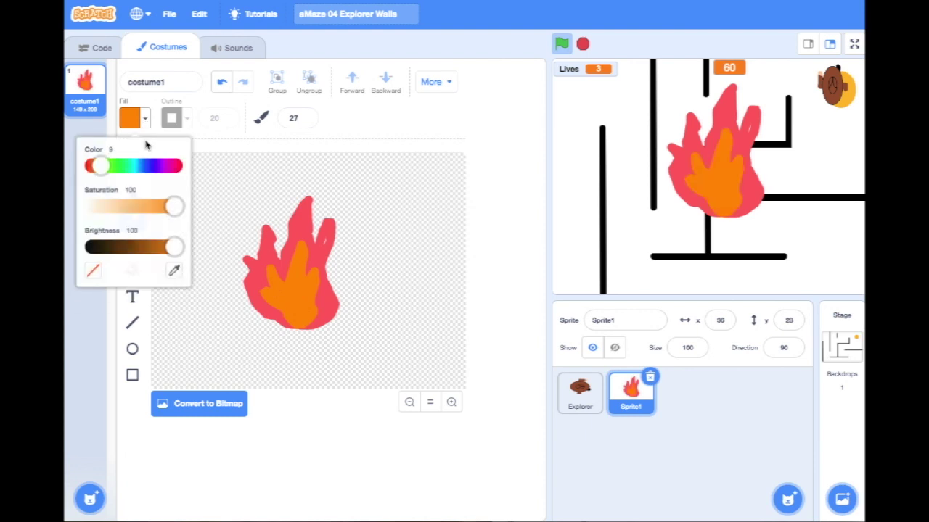
pyautogui.click(104, 166)
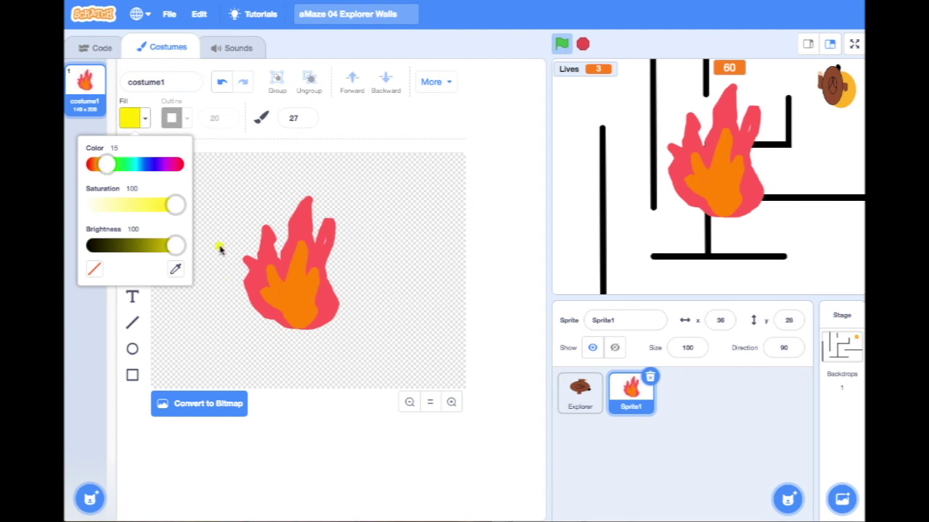
pyautogui.click(297, 315)
pyautogui.moveTo(294, 314); pyautogui.dragTo(304, 299)
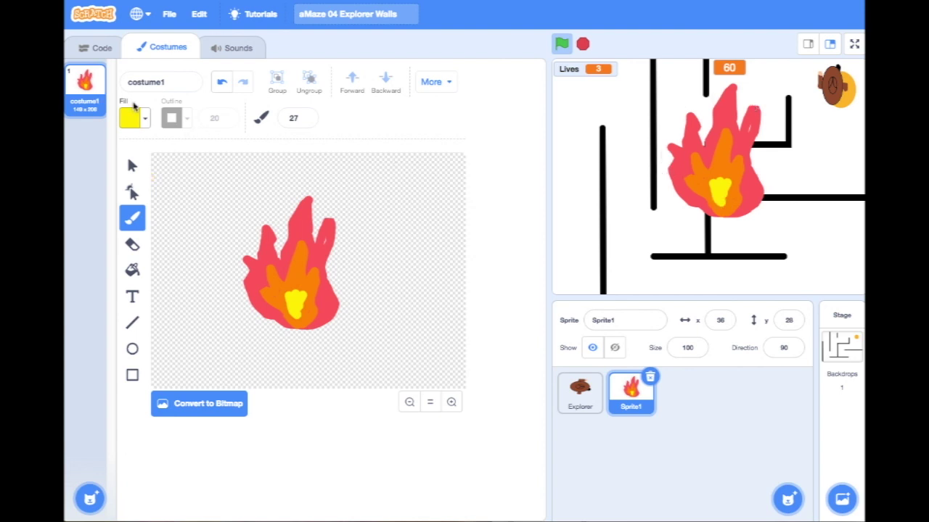
# Rename the costume as Flame 1 and the sprite as Fire.
pyautogui.moveTo(176, 83); pyautogui.dragTo(113, 86)
pyautogui.write('Flame 1')
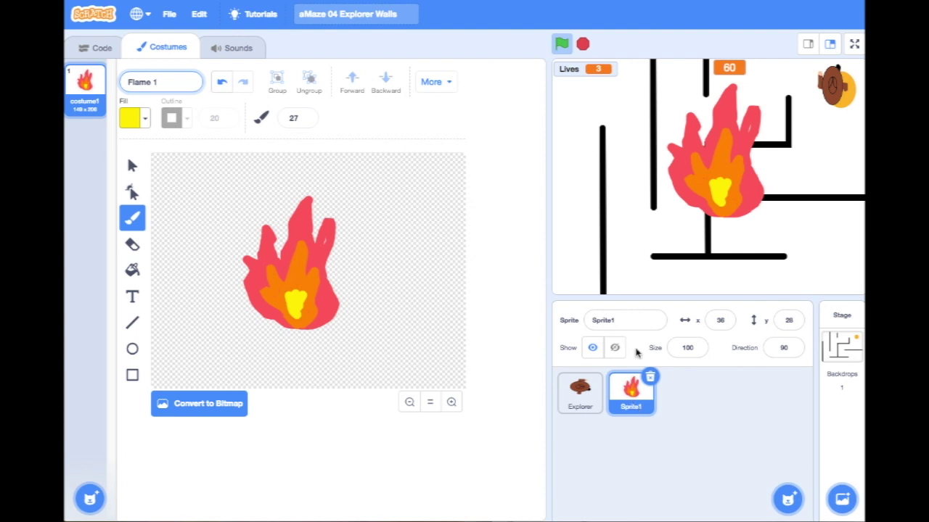
pyautogui.click(622, 321)
pyautogui.moveTo(622, 321); pyautogui.dragTo(588, 320)
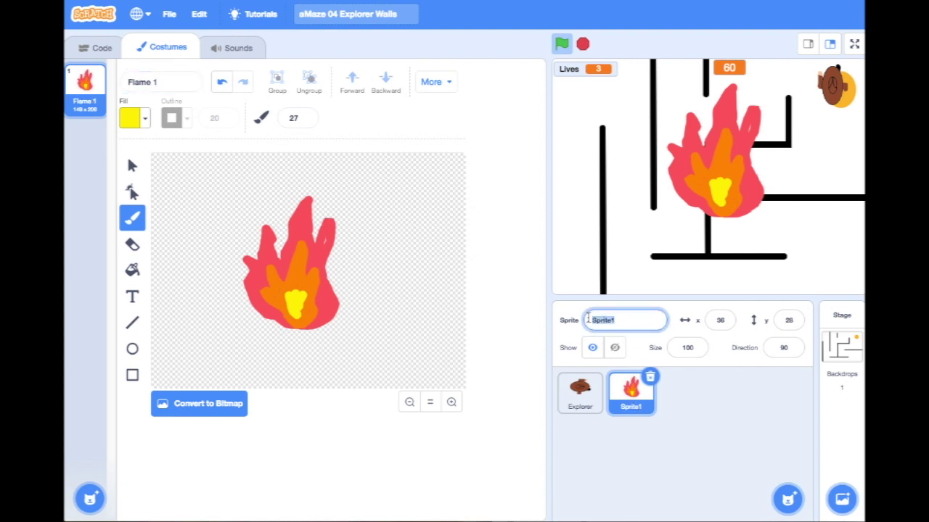
pyautogui.write('F')
# Duplicate the Flame 1 costume and dab yellow sparks inside and around the flame of the copy.
pyautogui.click(84, 86)
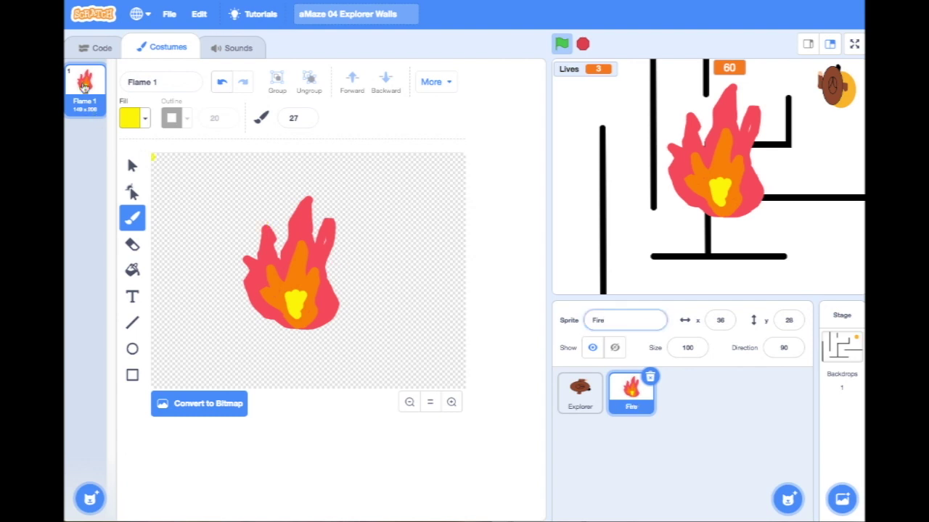
pyautogui.rightClick(85, 85)
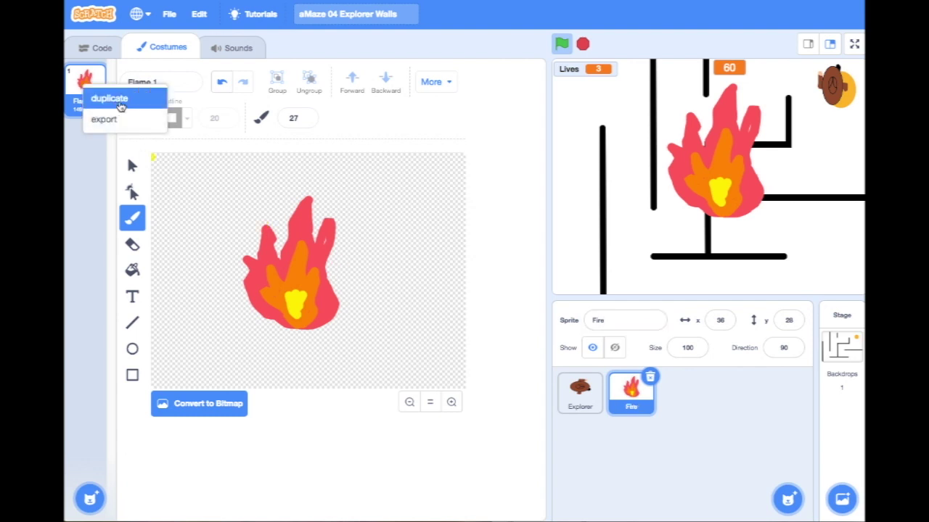
pyautogui.click(120, 106)
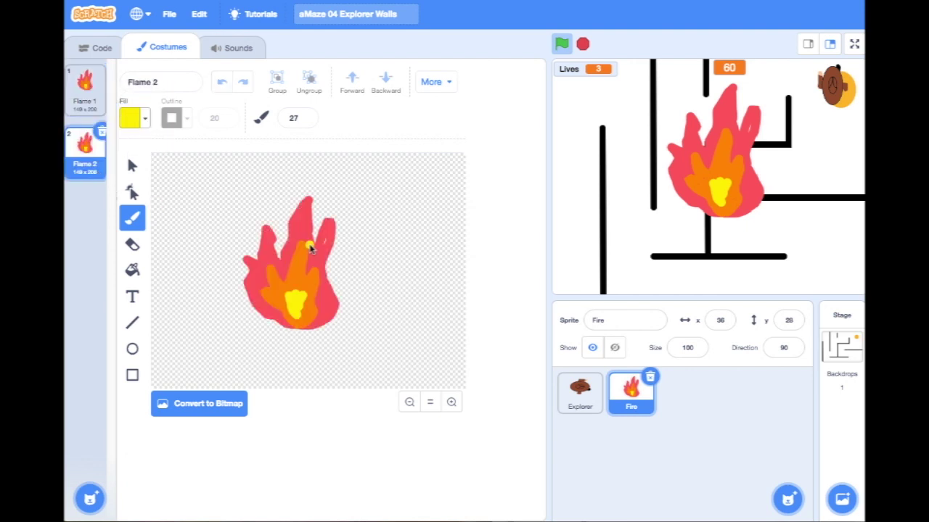
pyautogui.click(268, 288)
pyautogui.click(294, 262)
pyautogui.click(323, 289)
pyautogui.click(241, 219)
pyautogui.click(262, 218)
pyautogui.click(281, 199)
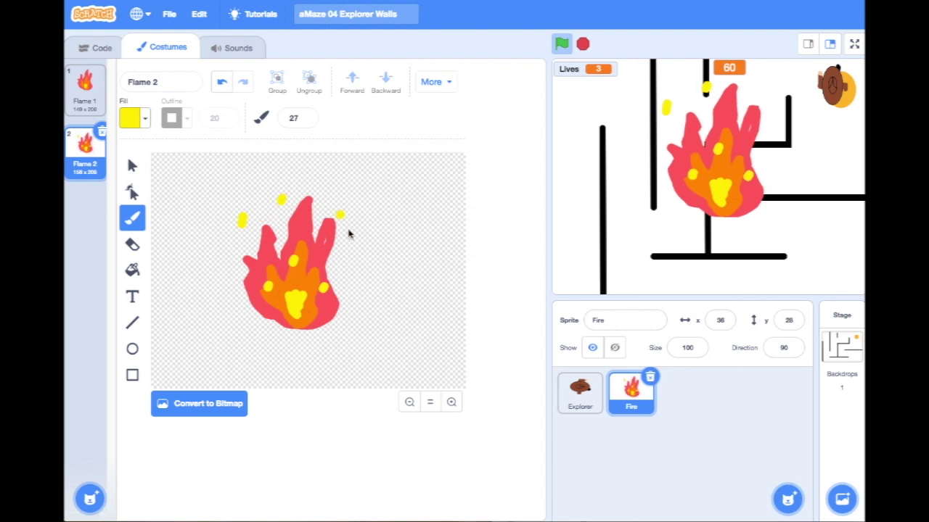
pyautogui.click(342, 262)
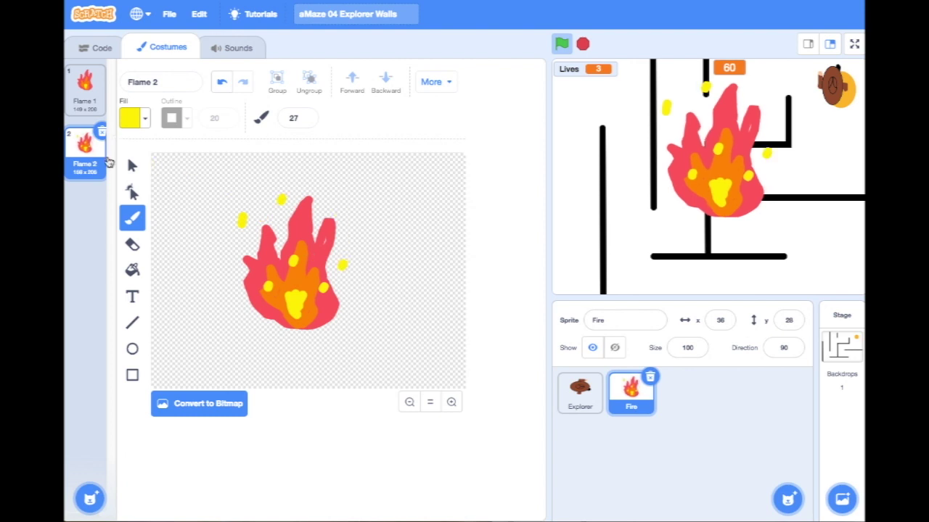
# Make another copy of the Flame 1 costume and dab orange sparks, colour 11, on and around its flame.
pyautogui.rightClick(86, 95)
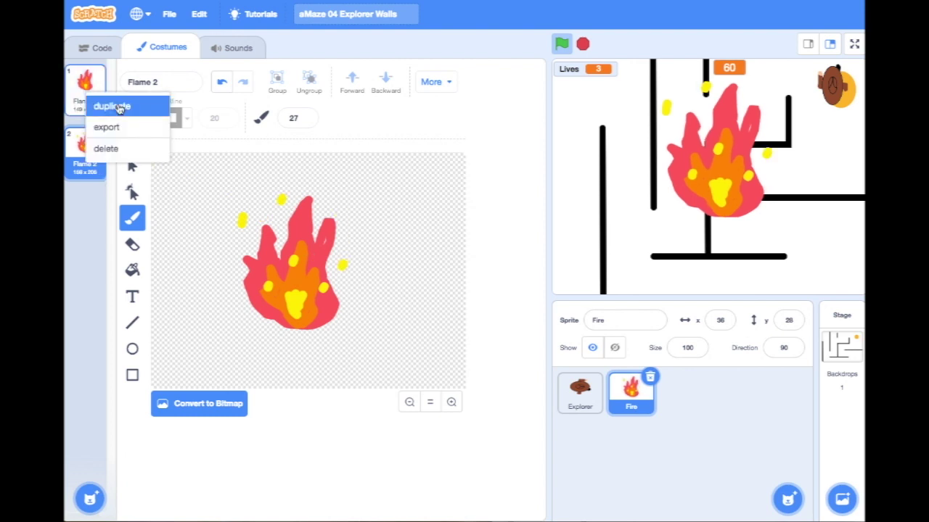
pyautogui.click(109, 103)
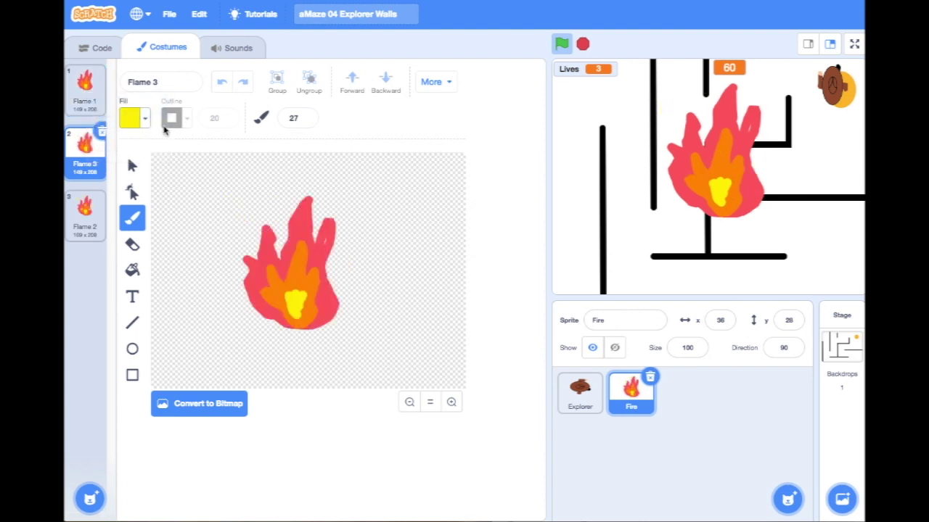
pyautogui.click(144, 119)
pyautogui.moveTo(104, 166); pyautogui.dragTo(98, 167)
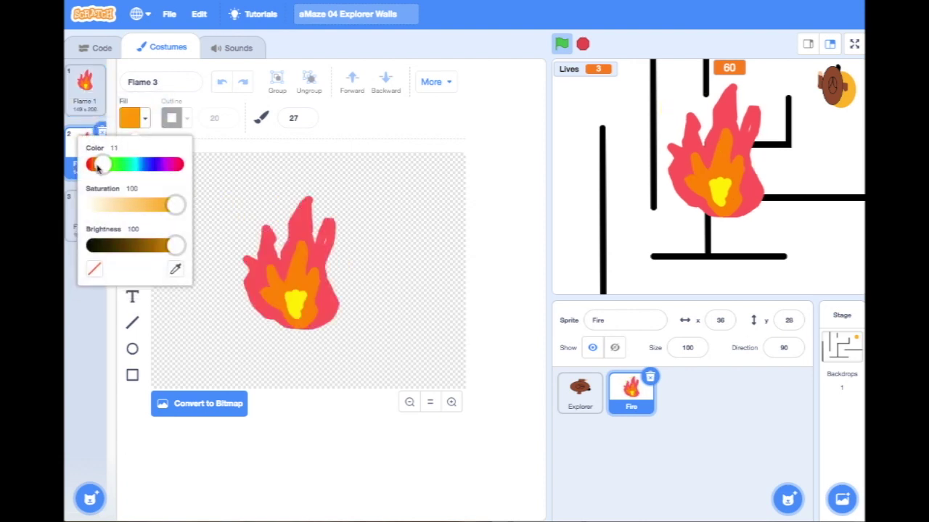
pyautogui.click(254, 277)
pyautogui.click(248, 232)
pyautogui.click(278, 214)
pyautogui.click(330, 234)
pyautogui.click(340, 279)
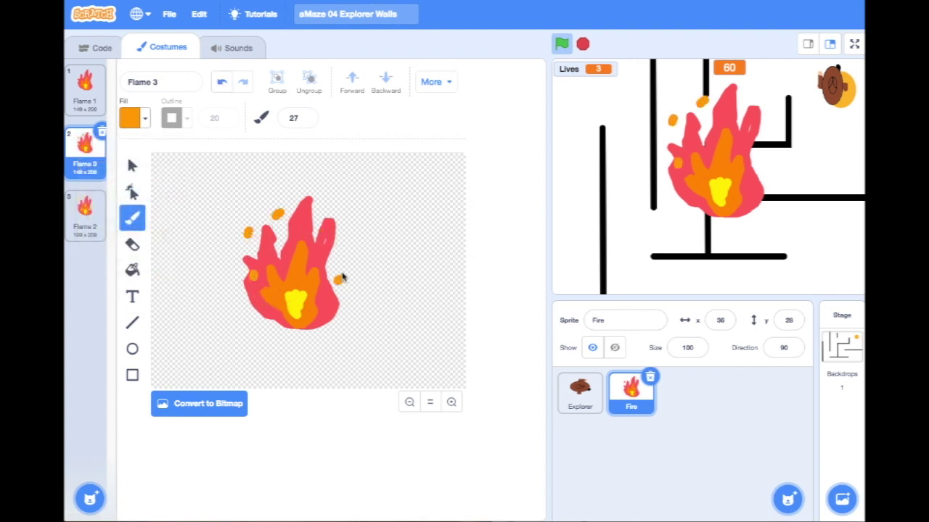
pyautogui.click(334, 231)
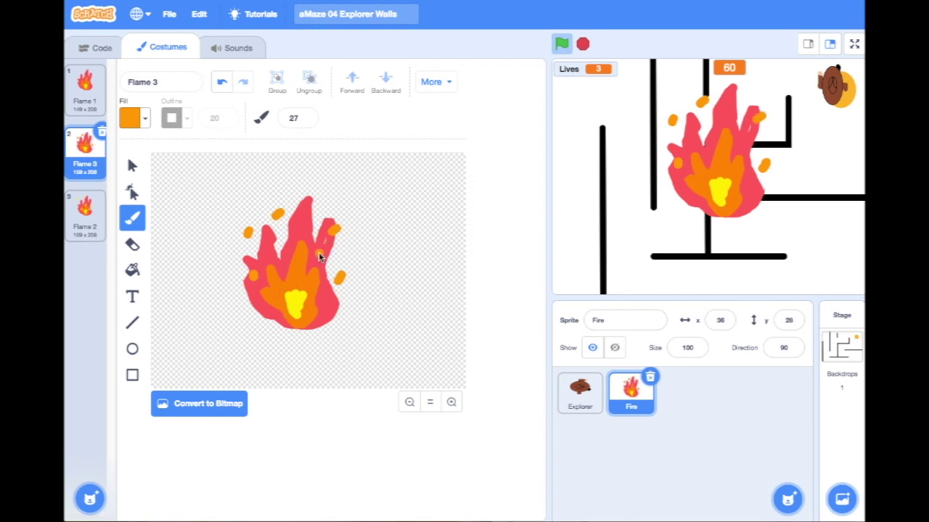
# Duplicate Flame 1 once more and dab bright red sparks around the flame and one above its yellow core.
pyautogui.rightClick(87, 100)
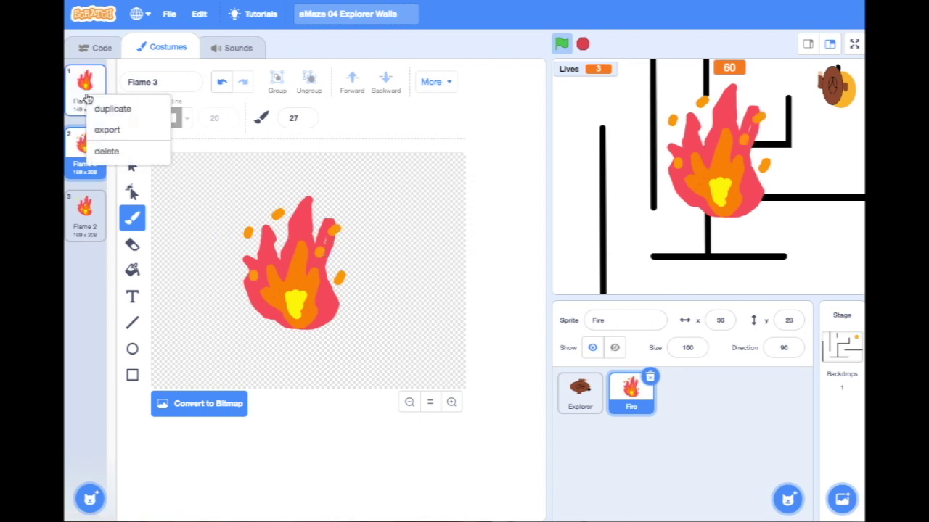
pyautogui.click(106, 108)
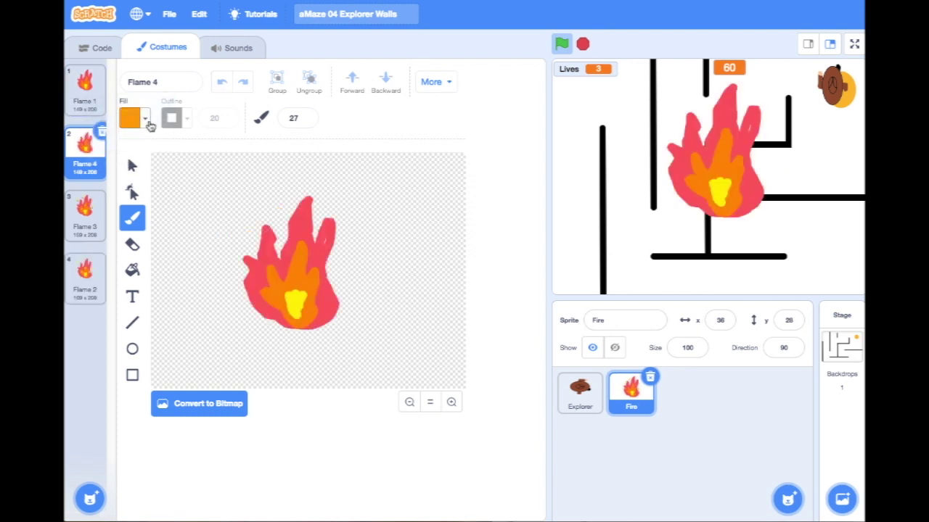
pyautogui.click(146, 118)
pyautogui.moveTo(102, 165); pyautogui.dragTo(78, 171)
pyautogui.press('b')
pyautogui.click(235, 273)
pyautogui.click(244, 248)
pyautogui.moveTo(250, 238); pyautogui.dragTo(247, 224)
pyautogui.click(282, 216)
pyautogui.click(340, 272)
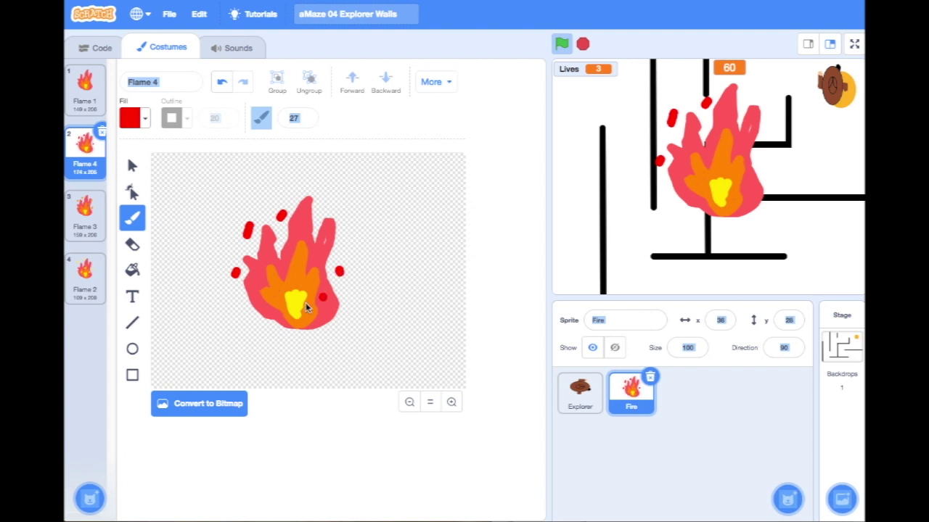
pyautogui.click(293, 286)
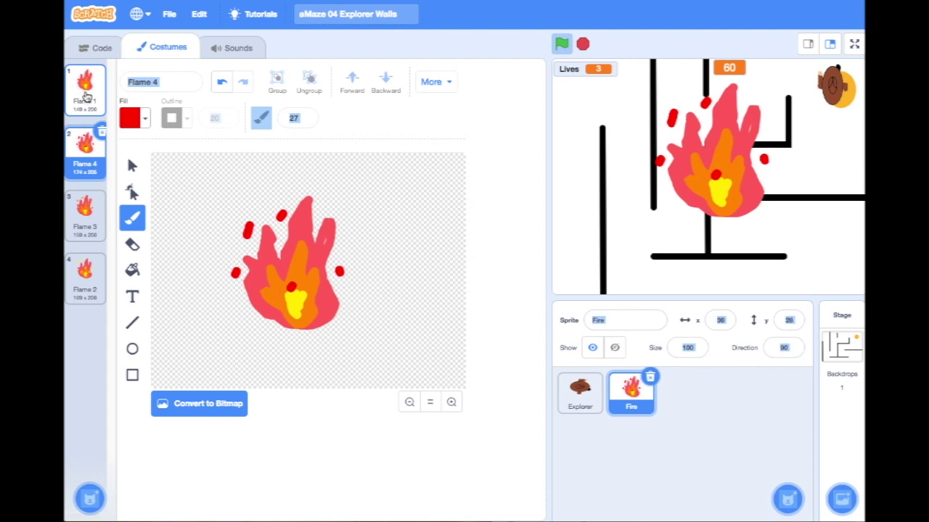
# Delete the Flame 1 costume without sparks and fill the outer flame of the Flame 4 and Flame 3 costumes with bright red.
pyautogui.click(86, 97)
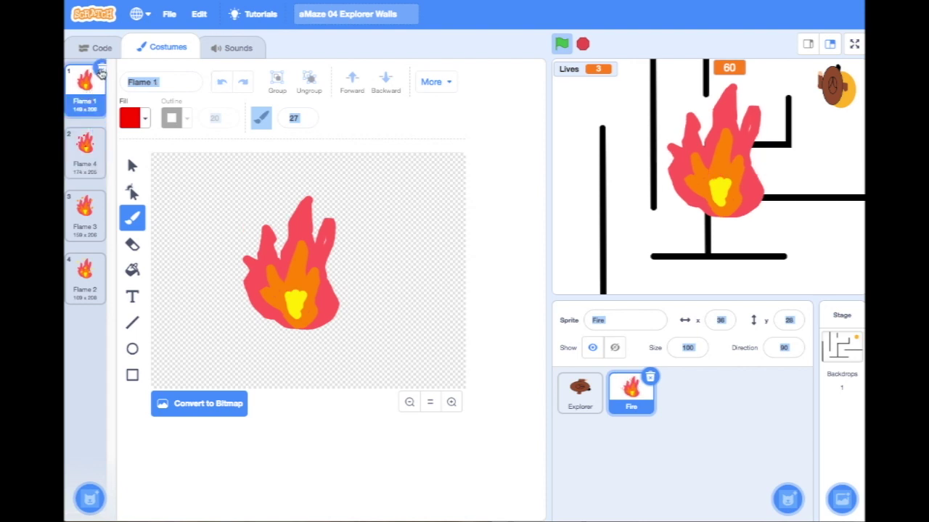
pyautogui.click(102, 70)
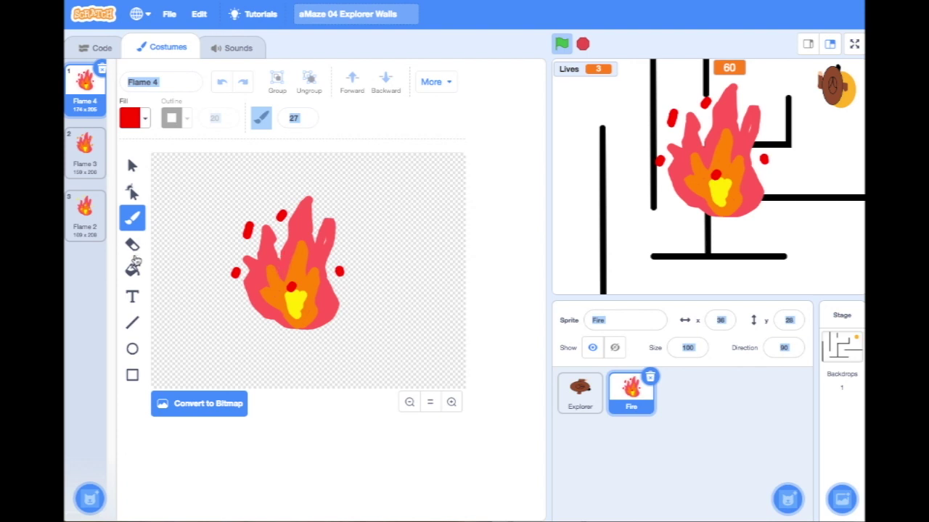
pyautogui.click(132, 269)
pyautogui.click(261, 265)
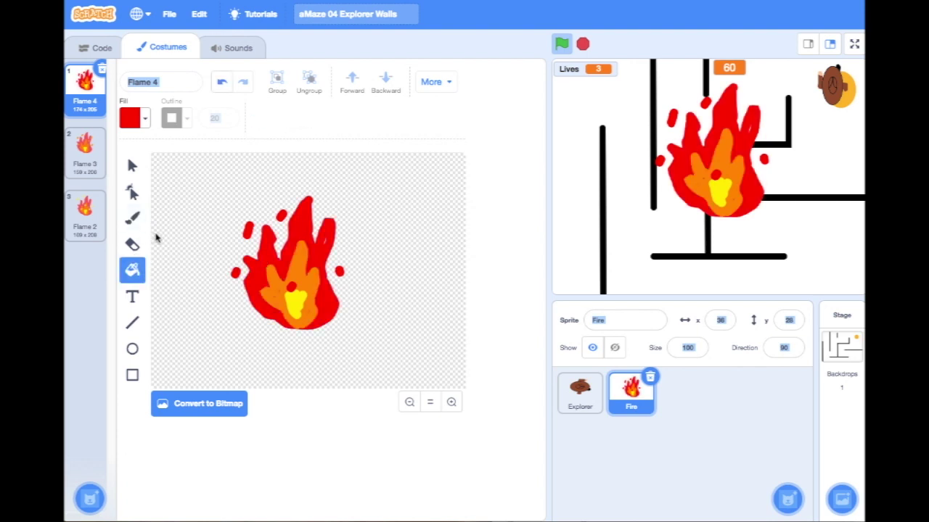
pyautogui.click(88, 164)
pyautogui.click(270, 262)
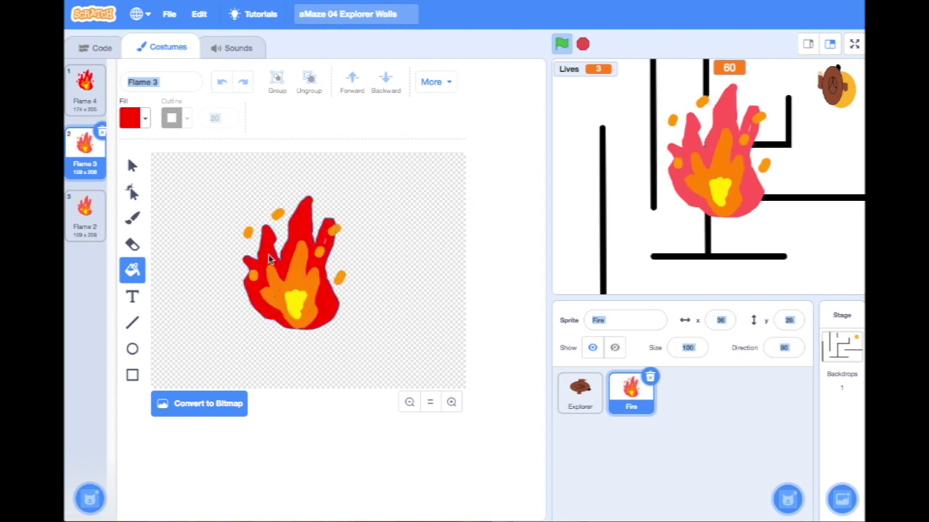
# Fill the outer flame of the Flame 2 costume with bright red.
pyautogui.click(82, 224)
pyautogui.click(247, 259)
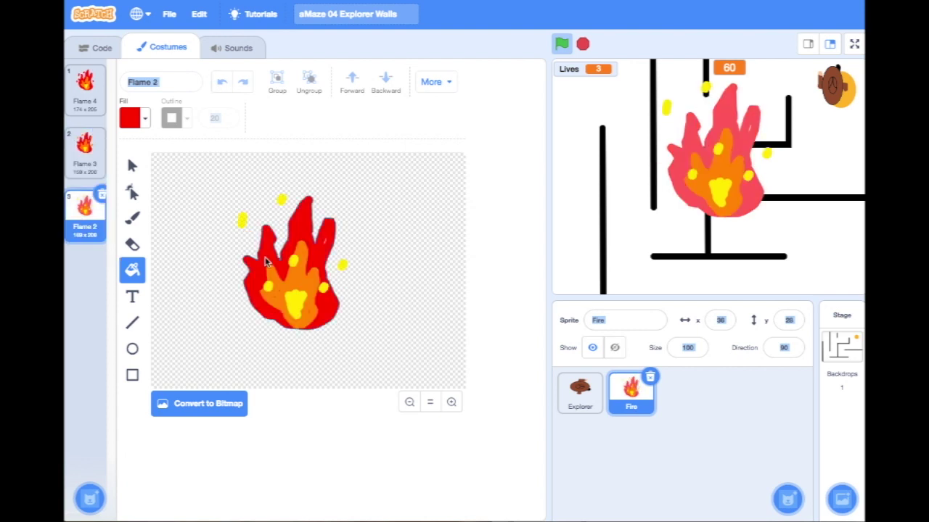
# Trim the right-hand tongue of the red outer flame in the Flame 4 costume using the eraser at size 40.
pyautogui.click(94, 113)
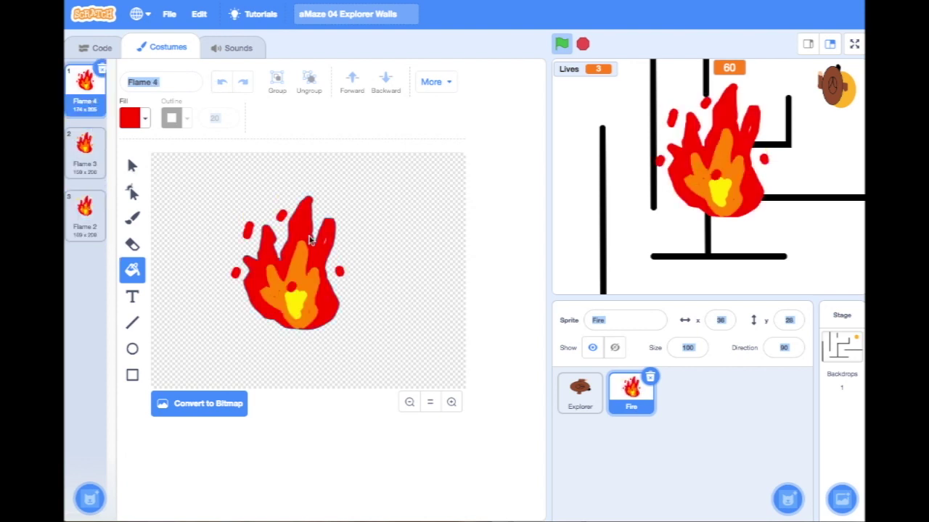
pyautogui.click(133, 219)
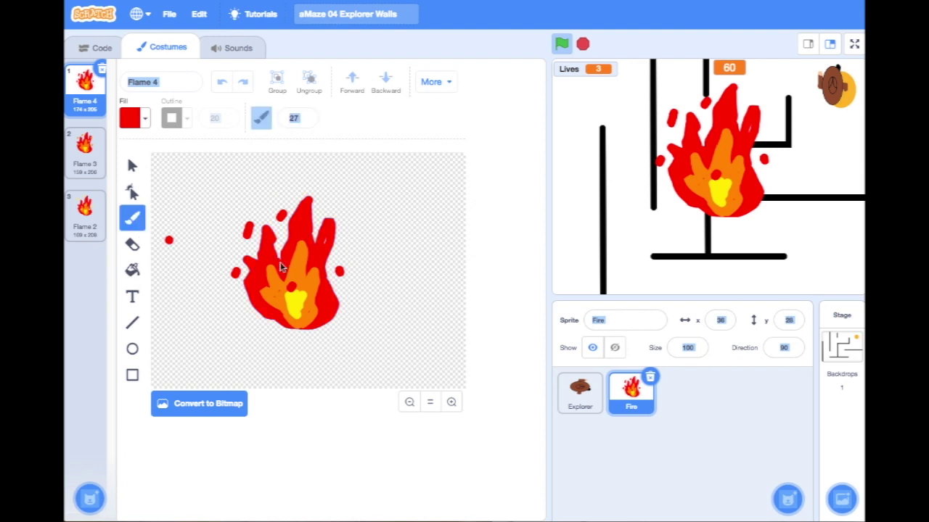
pyautogui.click(284, 265)
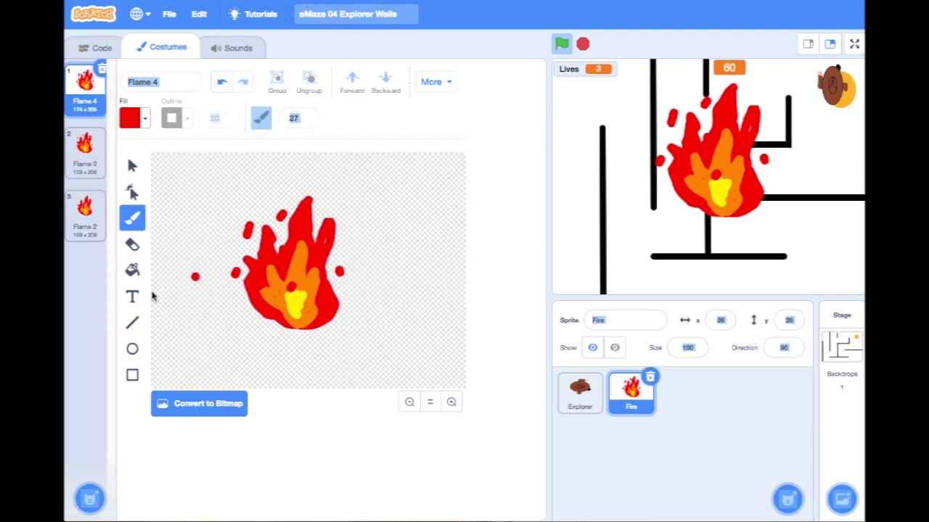
pyautogui.click(133, 246)
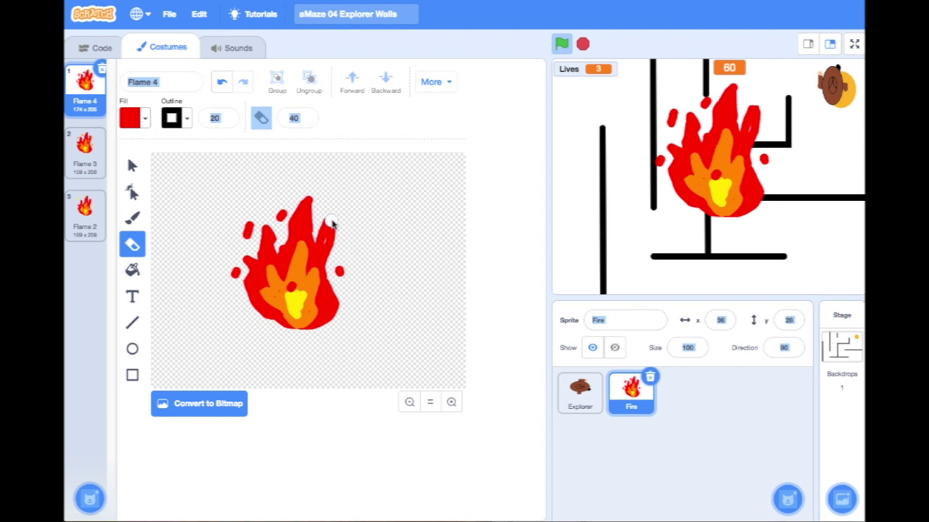
pyautogui.moveTo(336, 224); pyautogui.dragTo(330, 277)
pyautogui.hotkey('ctrl', 'z')
pyautogui.moveTo(299, 218)
pyautogui.mouseDown()
pyautogui.moveTo(295, 228)
pyautogui.moveTo(298, 207)
pyautogui.moveTo(291, 217)
pyautogui.mouseUp()
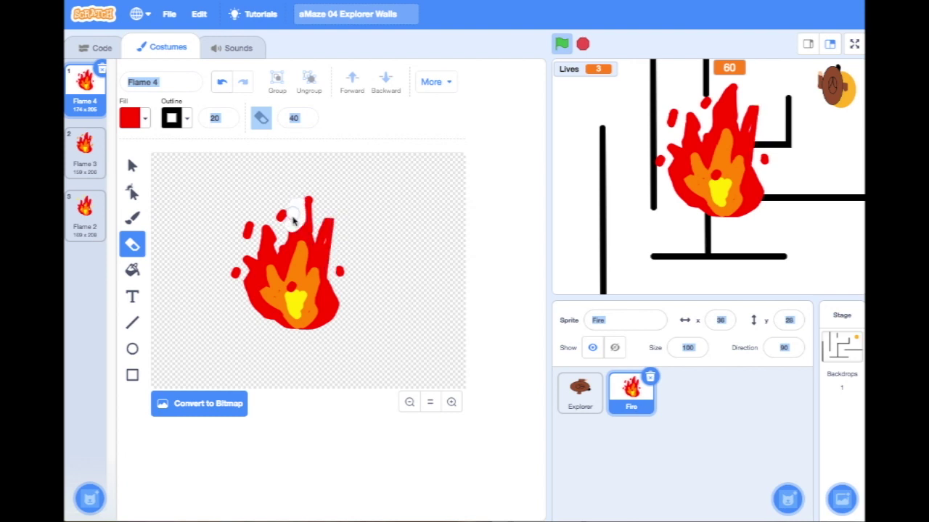
pyautogui.moveTo(252, 303); pyautogui.dragTo(244, 301)
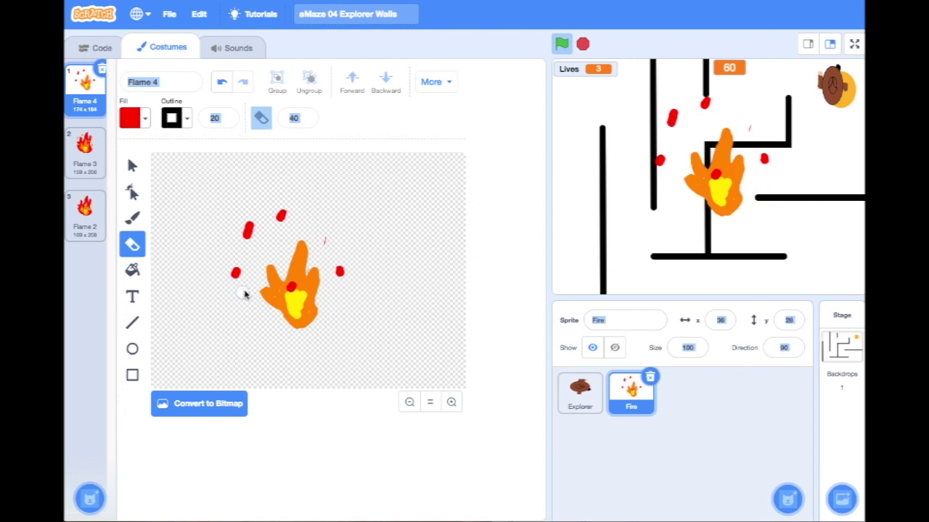
pyautogui.click(221, 82)
pyautogui.click(223, 84)
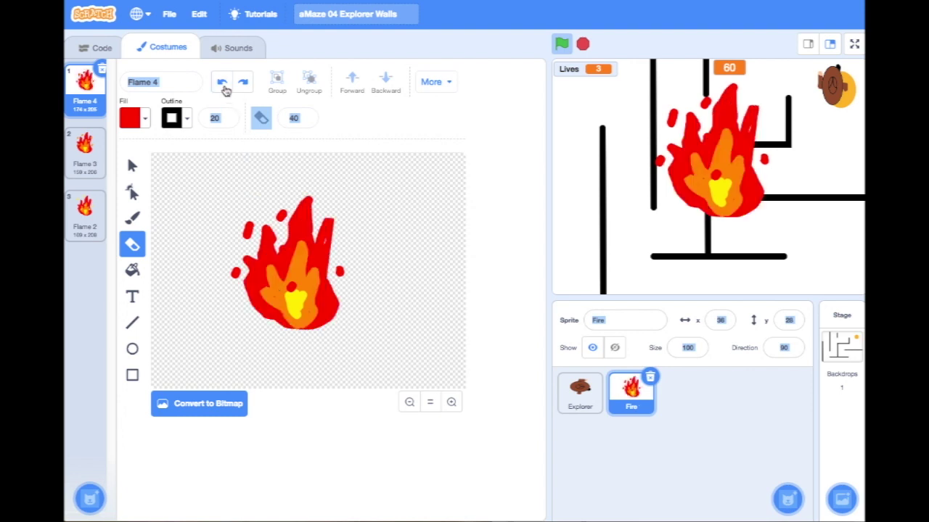
# Erase slivers along the lower edges of the Flame 4 outer flame and cut deeper beside its left tongue.
pyautogui.moveTo(250, 318)
pyautogui.mouseDown()
pyautogui.moveTo(288, 337)
pyautogui.moveTo(331, 322)
pyautogui.moveTo(351, 293)
pyautogui.mouseUp()
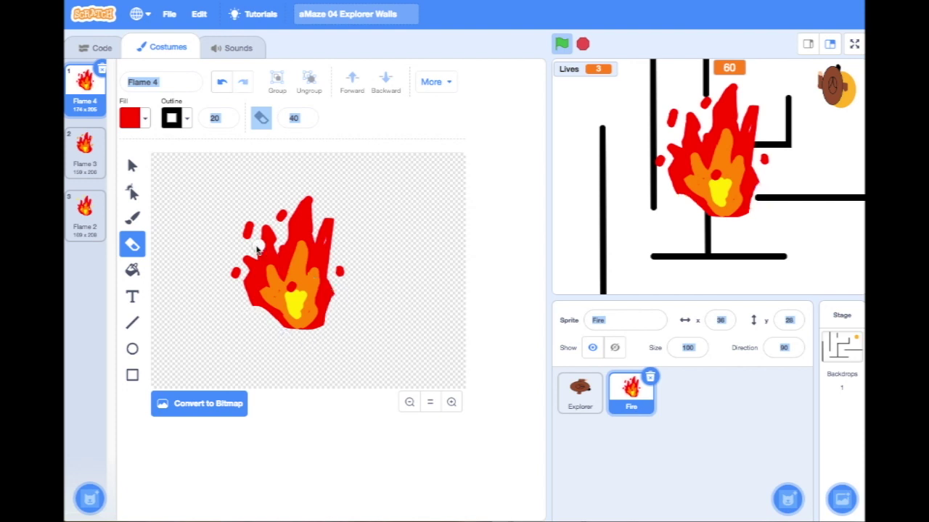
pyautogui.moveTo(255, 248)
pyautogui.mouseDown()
pyautogui.moveTo(259, 262)
pyautogui.moveTo(240, 244)
pyautogui.moveTo(204, 241)
pyautogui.mouseUp()
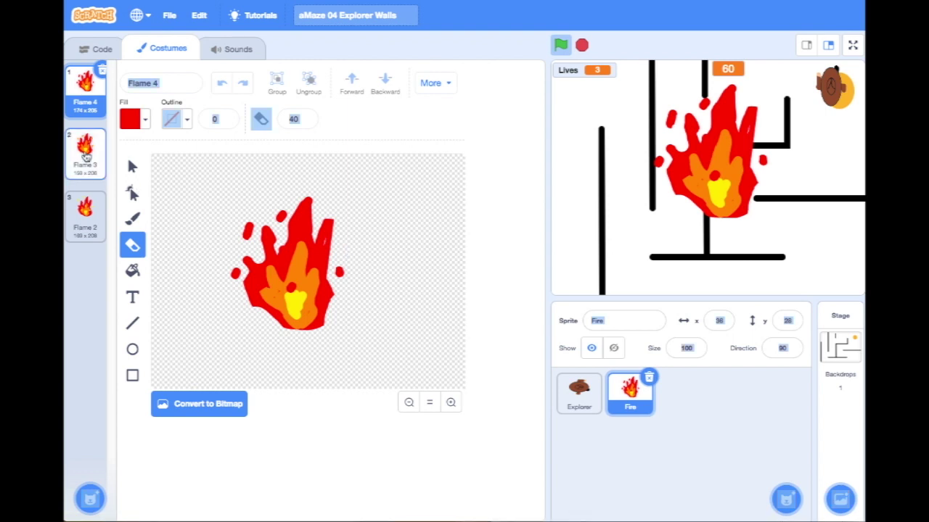
# Brush extra bright red tongues onto the left side, right side and top of the flame in the Flame 3 costume.
pyautogui.click(85, 156)
pyautogui.click(132, 217)
pyautogui.hotkey('ctrl', 'z')
pyautogui.moveTo(244, 288); pyautogui.dragTo(239, 276)
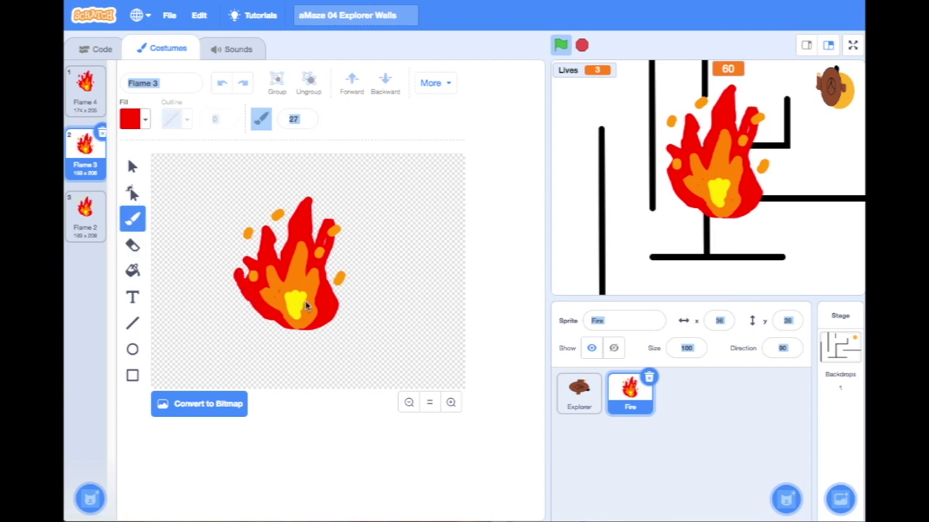
pyautogui.moveTo(334, 275); pyautogui.dragTo(343, 262)
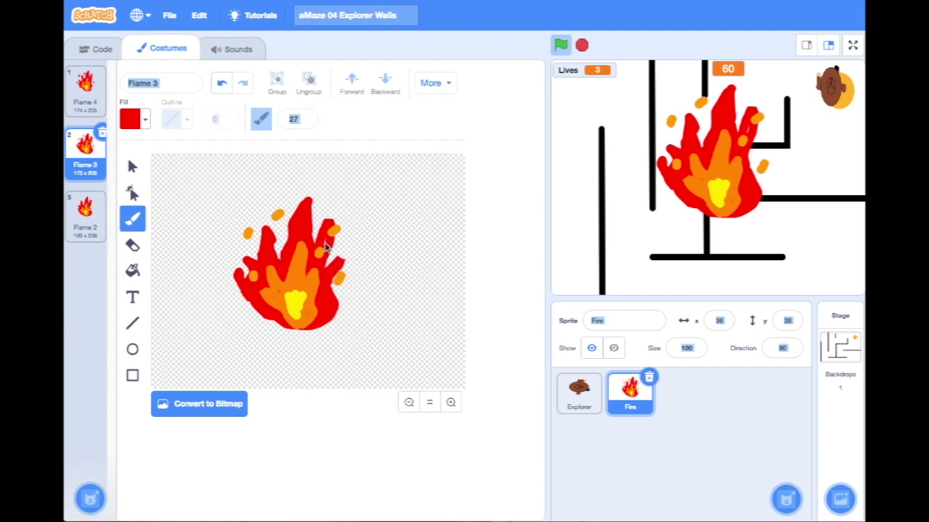
pyautogui.moveTo(310, 213)
pyautogui.mouseDown()
pyautogui.moveTo(288, 204)
pyautogui.moveTo(288, 229)
pyautogui.mouseUp()
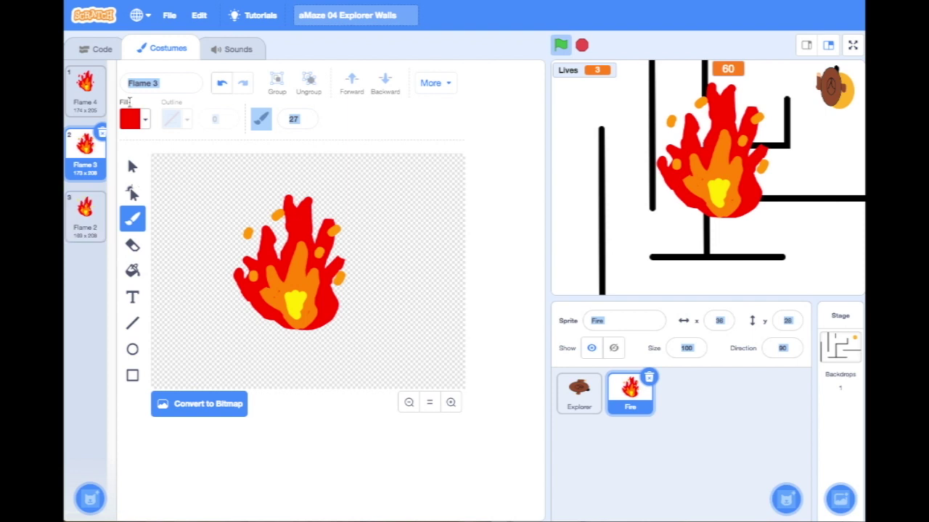
# In the Flame 2 costume, brush extra red outer tongues and add orange tongues in the sampled inner-flame colour on both sides of the inner flame.
pyautogui.click(85, 224)
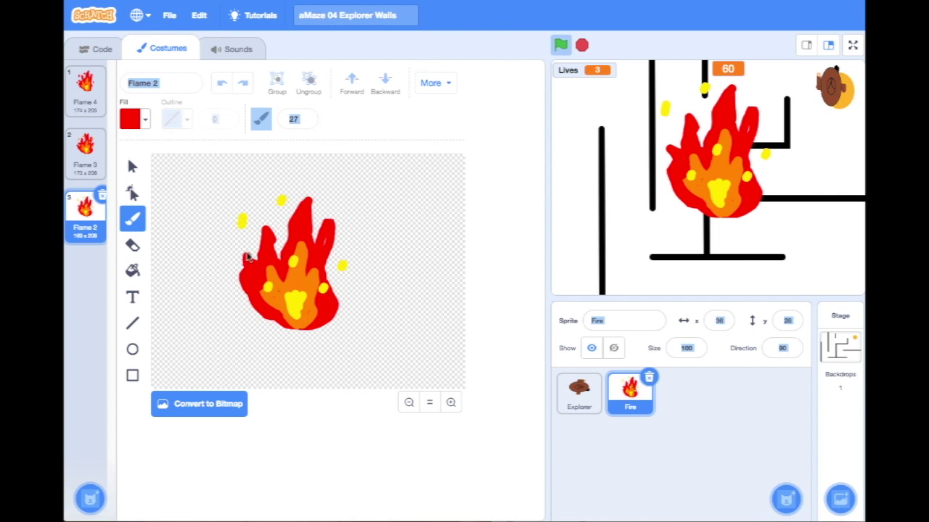
pyautogui.moveTo(275, 251)
pyautogui.mouseDown()
pyautogui.moveTo(289, 228)
pyautogui.moveTo(326, 249)
pyautogui.moveTo(341, 238)
pyautogui.moveTo(334, 246)
pyautogui.mouseUp()
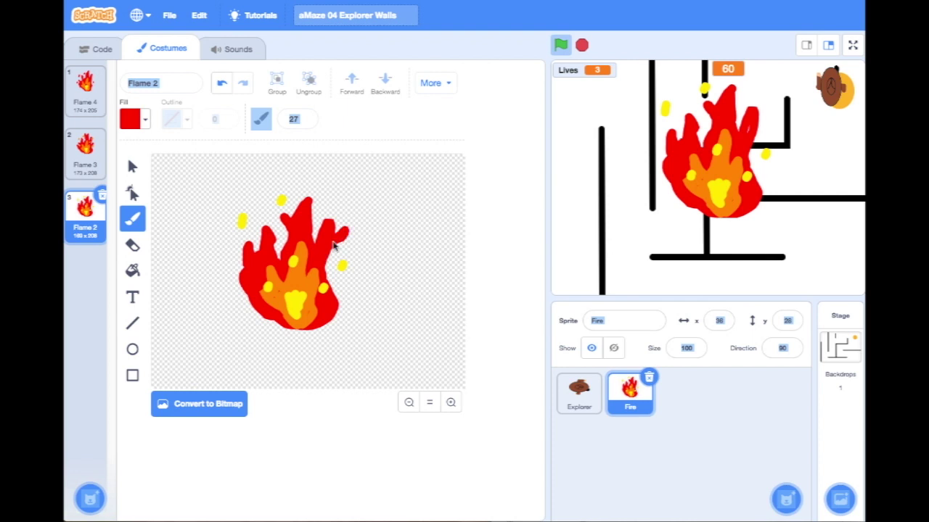
pyautogui.click(145, 122)
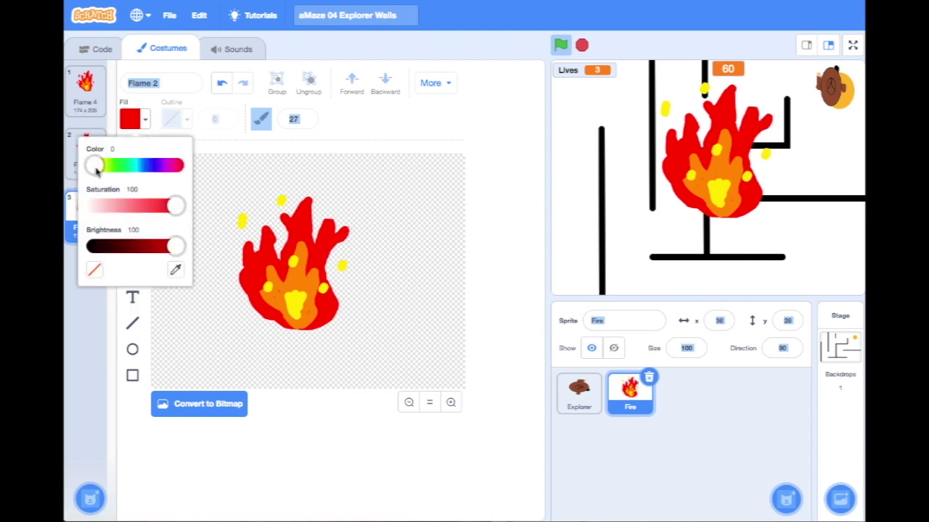
pyautogui.click(97, 168)
pyautogui.click(175, 269)
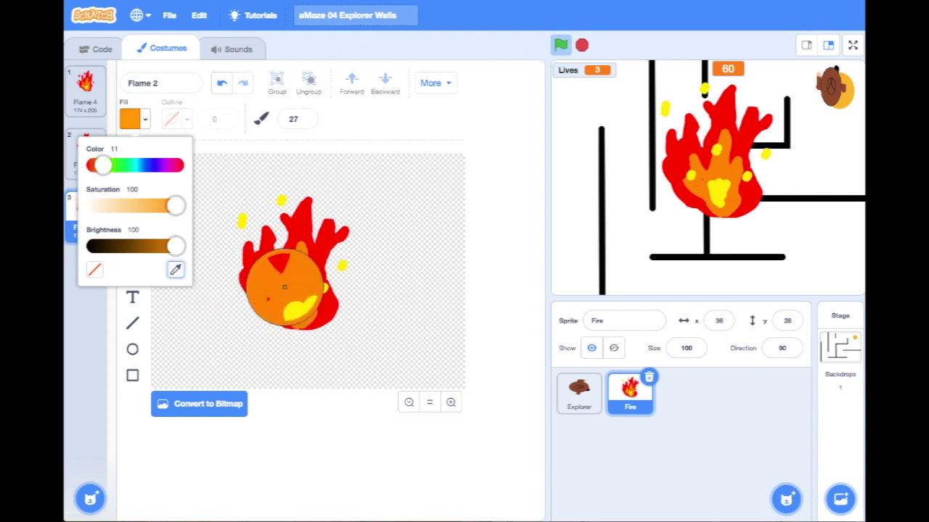
pyautogui.click(287, 292)
pyautogui.click(279, 297)
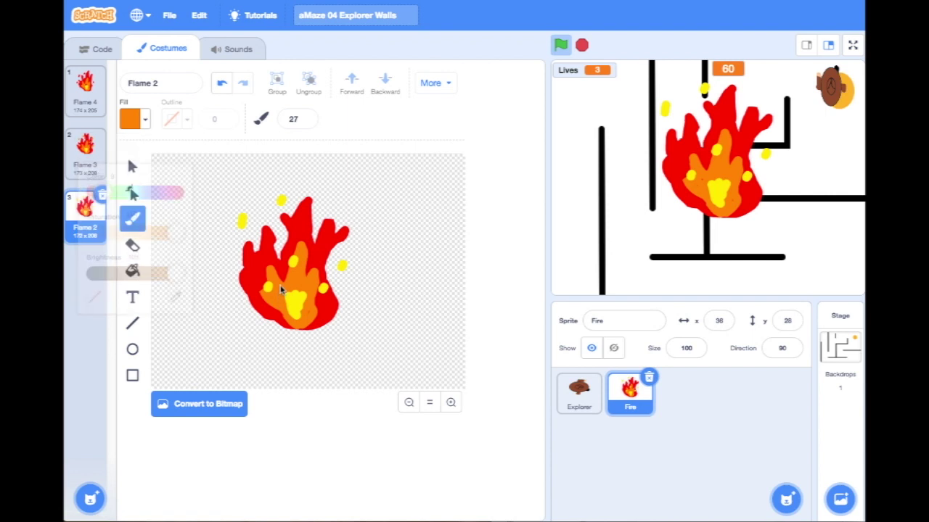
pyautogui.moveTo(259, 281)
pyautogui.mouseDown()
pyautogui.moveTo(253, 269)
pyautogui.moveTo(266, 297)
pyautogui.mouseUp()
pyautogui.moveTo(315, 273)
pyautogui.mouseDown()
pyautogui.moveTo(320, 263)
pyautogui.moveTo(319, 307)
pyautogui.mouseUp()
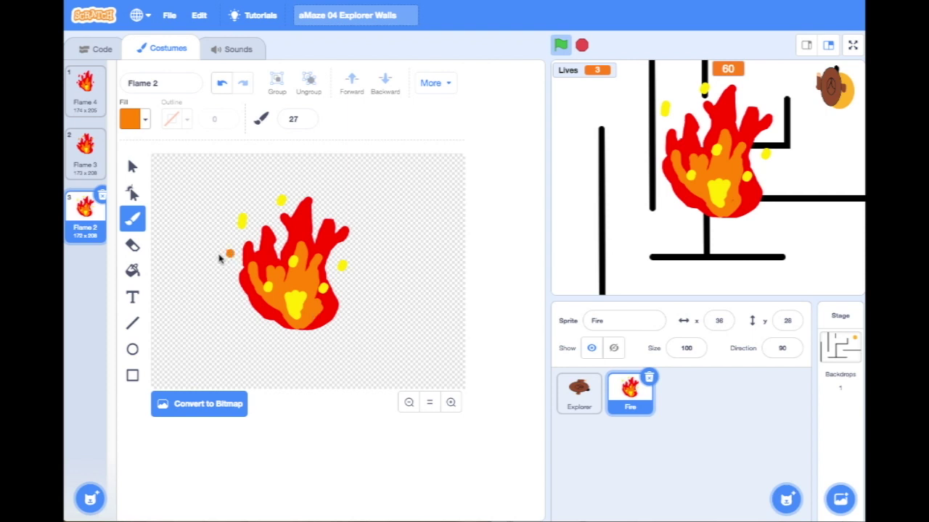
# Widen the orange inner flame of Flame 4 and dab sparks in the sampled yellow, colour 15, inside and around the flame.
pyautogui.click(94, 102)
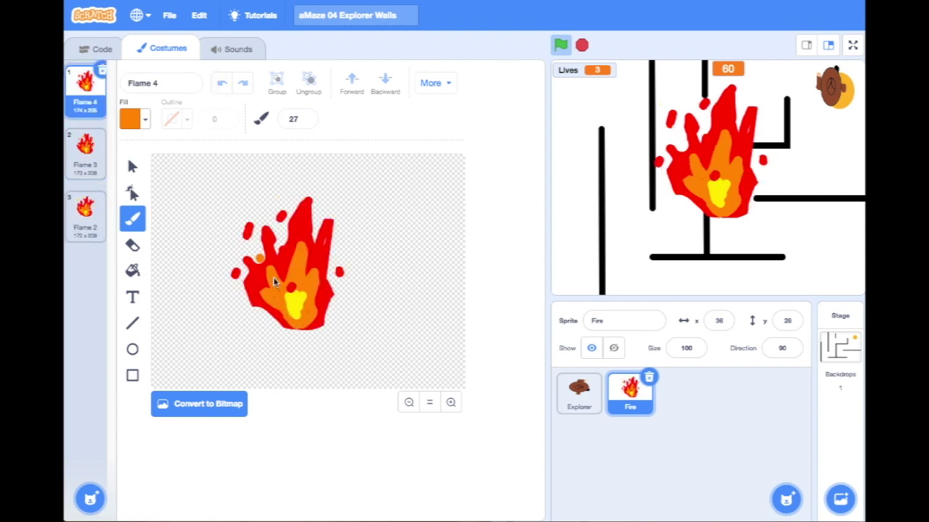
pyautogui.moveTo(275, 282)
pyautogui.mouseDown()
pyautogui.moveTo(255, 285)
pyautogui.moveTo(314, 283)
pyautogui.moveTo(316, 306)
pyautogui.mouseUp()
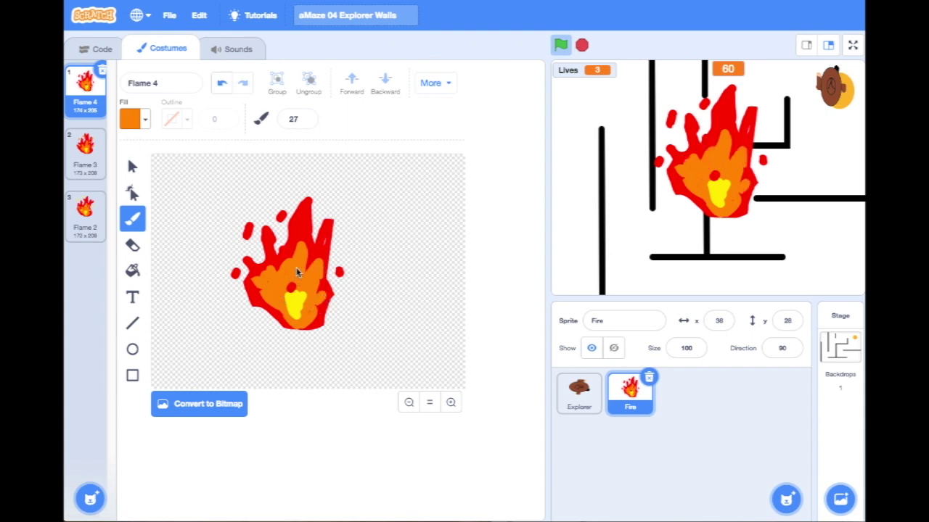
pyautogui.click(145, 122)
pyautogui.click(175, 269)
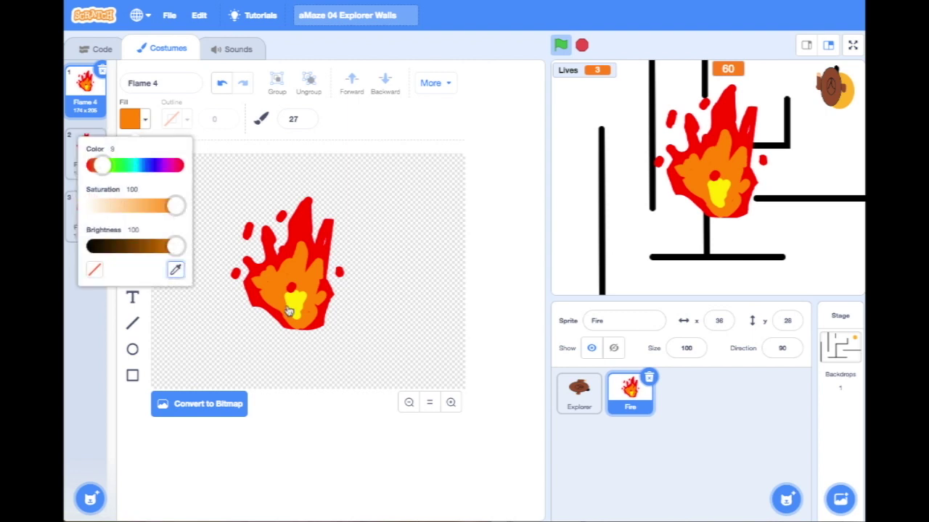
pyautogui.click(298, 307)
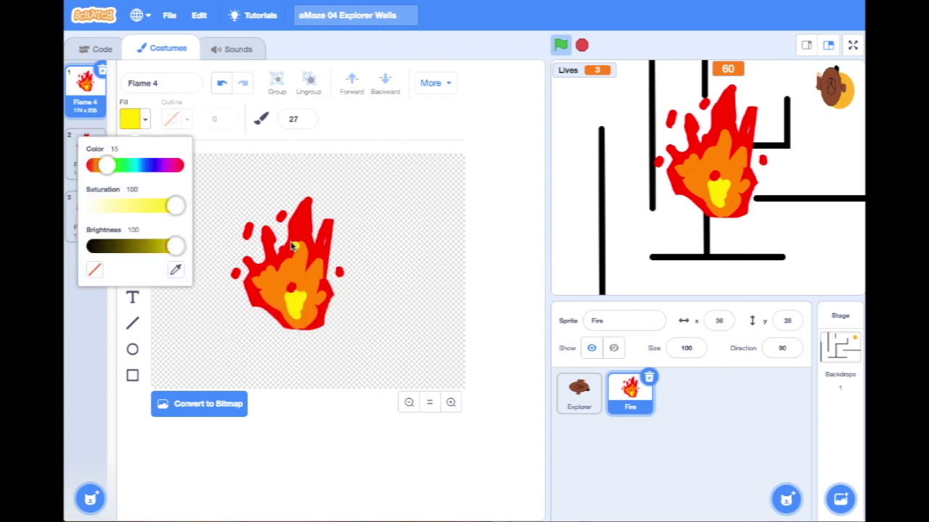
pyautogui.moveTo(259, 210); pyautogui.dragTo(266, 203)
pyautogui.moveTo(335, 255); pyautogui.dragTo(341, 248)
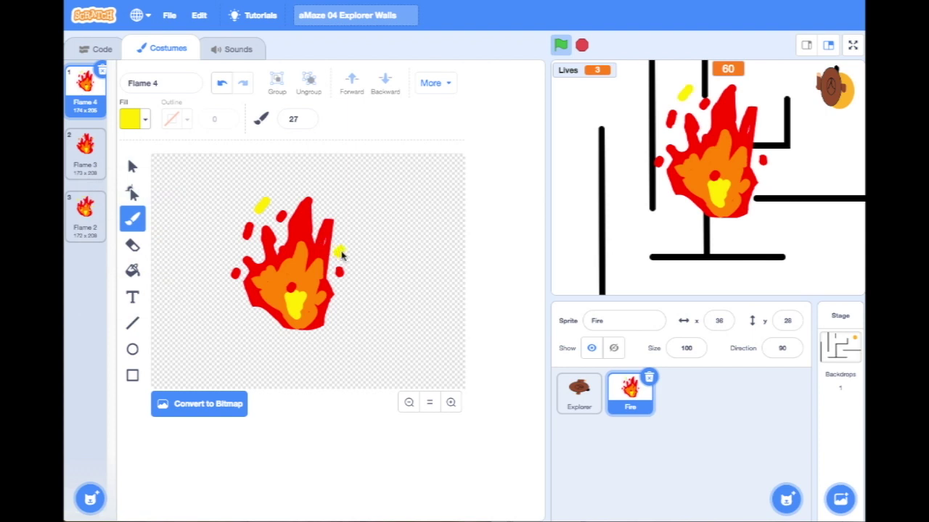
pyautogui.click(295, 267)
pyautogui.click(268, 279)
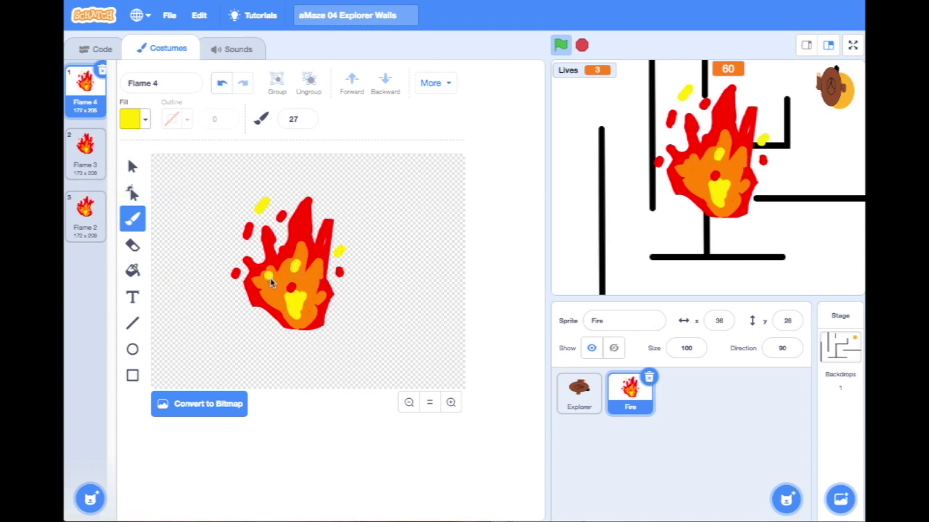
# Brush yellow streaks between the tongues and a yellow patch beside the yellow core in the Flame 3 costume.
pyautogui.click(84, 149)
pyautogui.moveTo(261, 244)
pyautogui.mouseDown()
pyautogui.moveTo(274, 279)
pyautogui.moveTo(290, 241)
pyautogui.mouseUp()
pyautogui.moveTo(305, 250)
pyautogui.mouseDown()
pyautogui.moveTo(322, 257)
pyautogui.moveTo(314, 226)
pyautogui.moveTo(316, 257)
pyautogui.mouseUp()
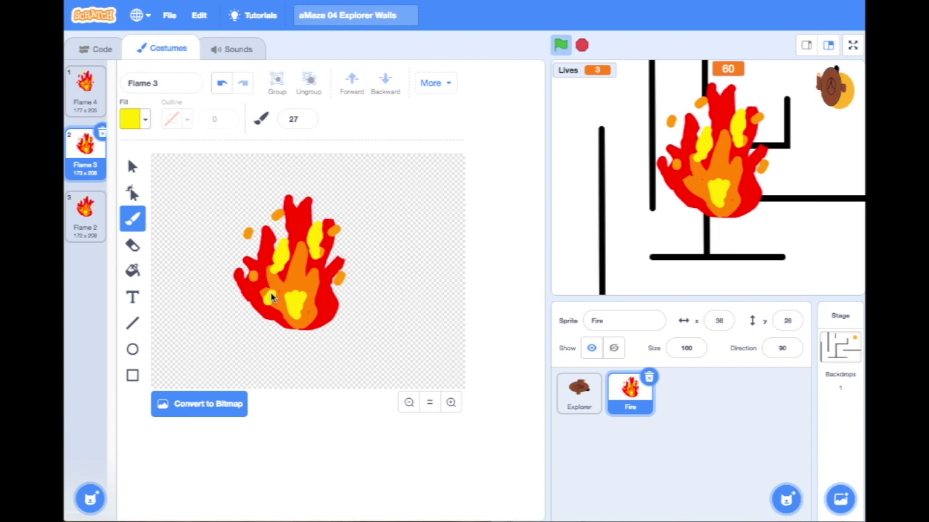
# Flip back and forth through the Flame 2, Flame 3 and Flame 4 costumes to preview the flickering fire.
pyautogui.click(87, 218)
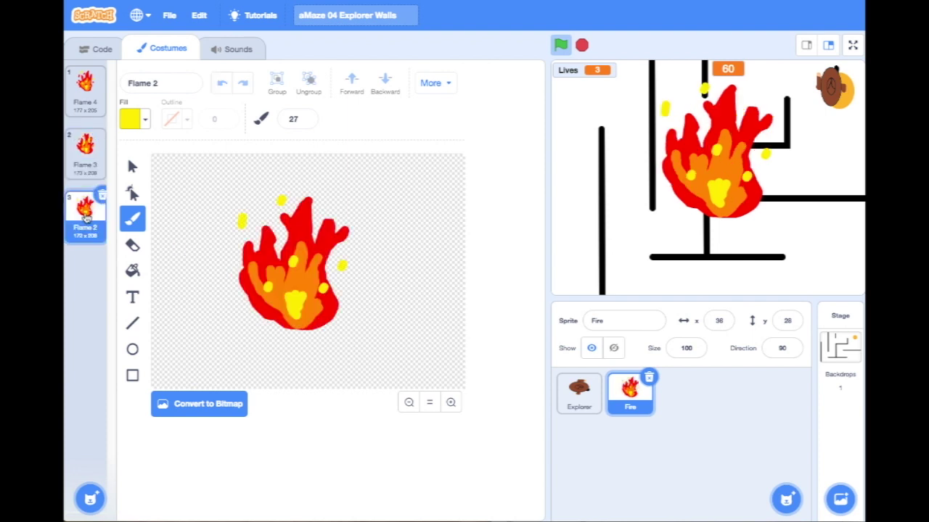
pyautogui.click(84, 166)
pyautogui.click(84, 100)
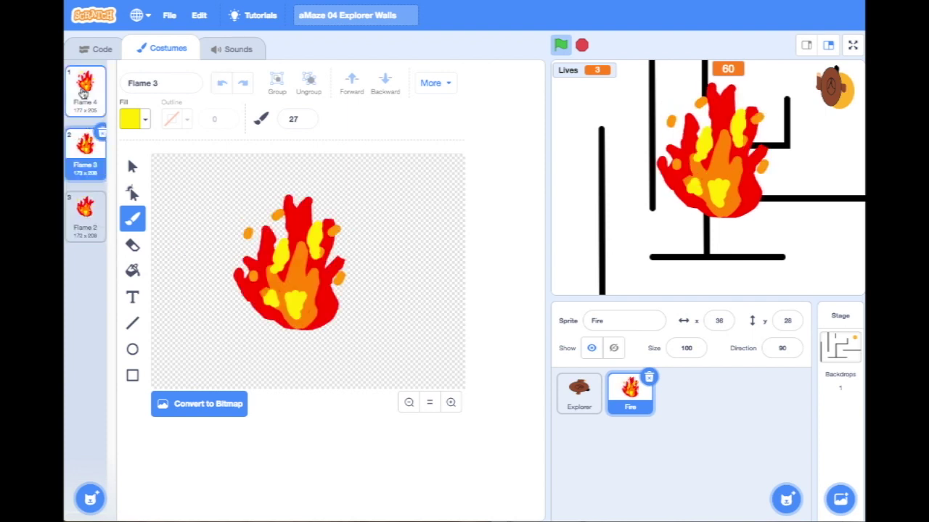
pyautogui.click(85, 149)
pyautogui.click(78, 222)
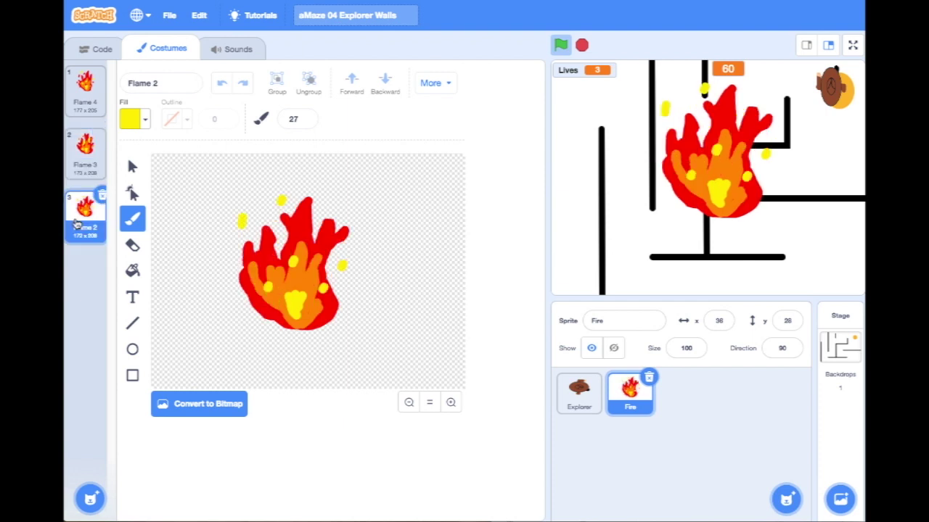
pyautogui.click(82, 161)
pyautogui.click(85, 91)
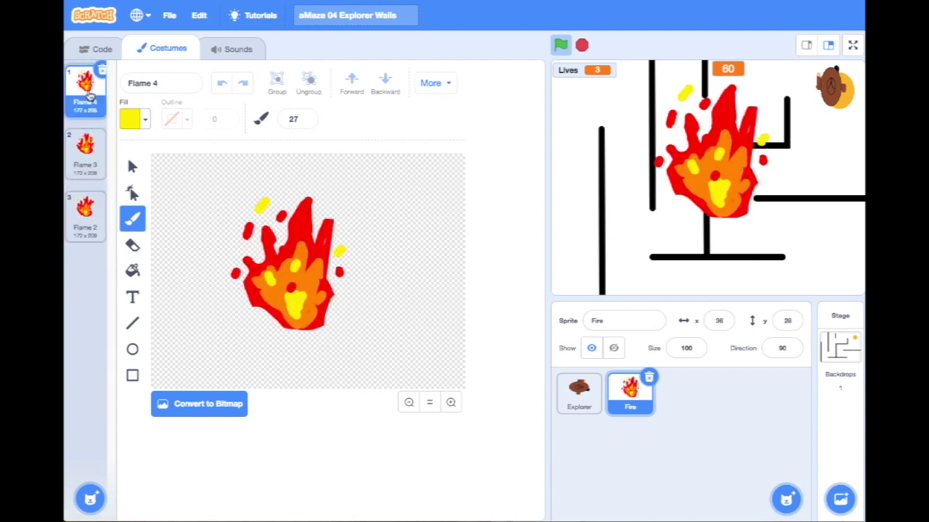
pyautogui.click(84, 149)
pyautogui.click(87, 217)
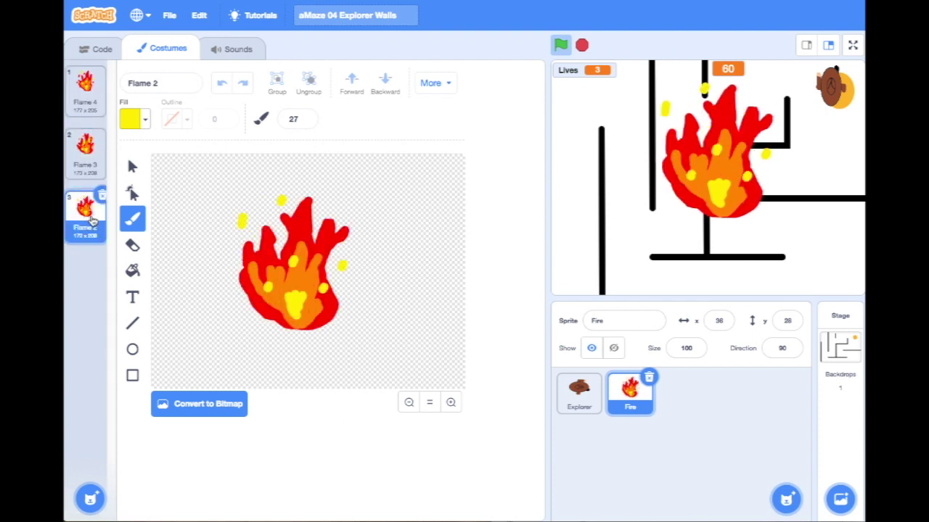
pyautogui.click(370, 210)
pyautogui.click(351, 191)
pyautogui.click(87, 158)
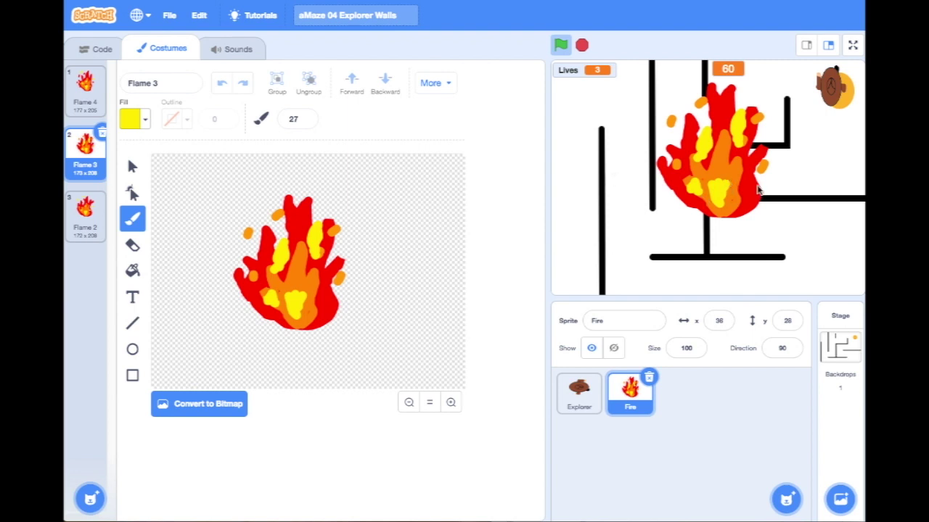
pyautogui.click(227, 215)
# Open the Fire sprite's code, move the sprite to x 30, y -3 on the stage and set its size to 30.
pyautogui.click(100, 51)
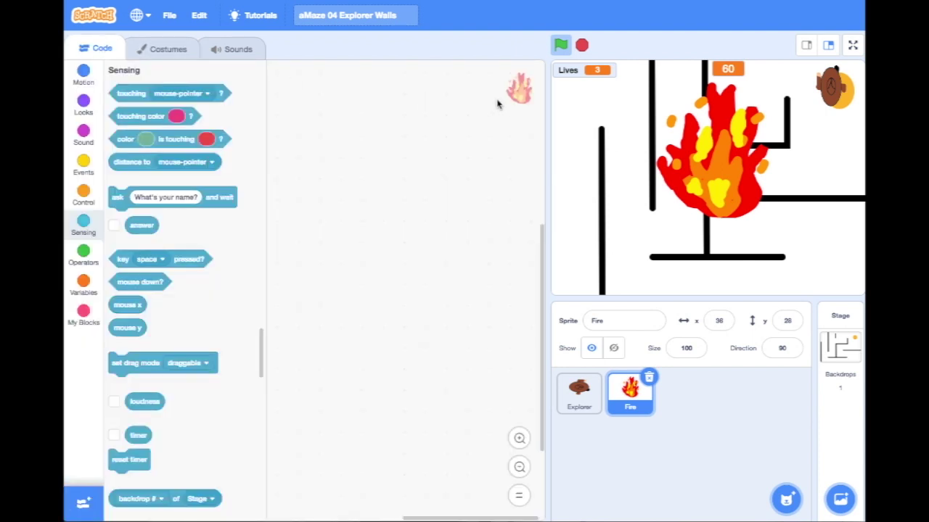
pyautogui.moveTo(715, 183); pyautogui.dragTo(710, 203)
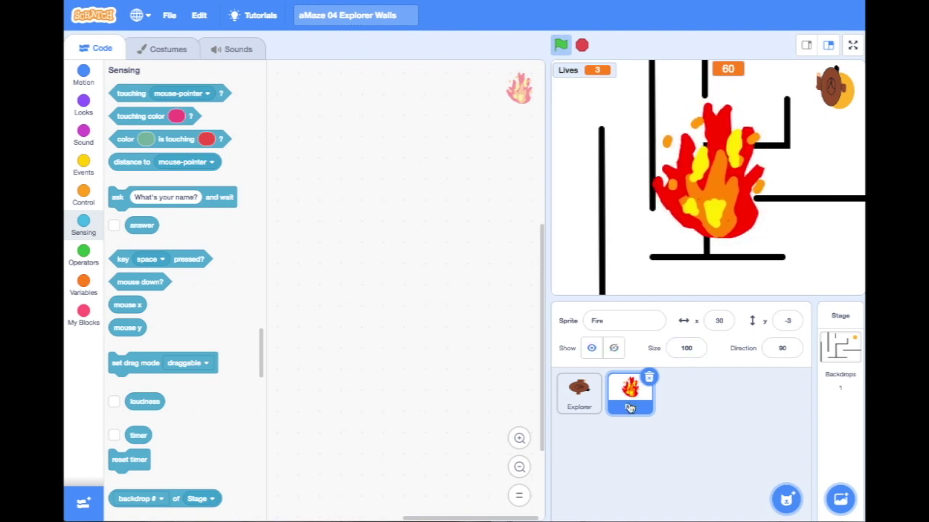
pyautogui.moveTo(695, 348); pyautogui.dragTo(677, 349)
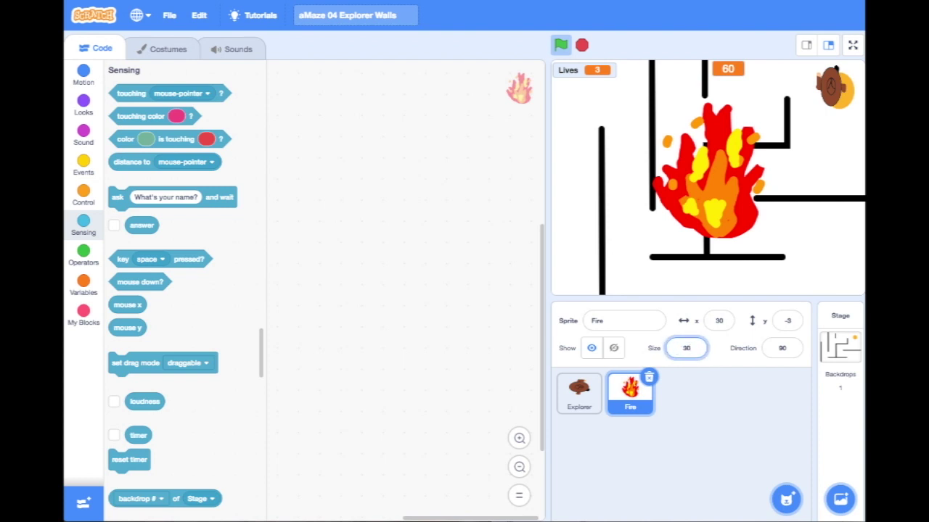
pyautogui.write('30')
pyautogui.press('Return')
pyautogui.click(690, 207)
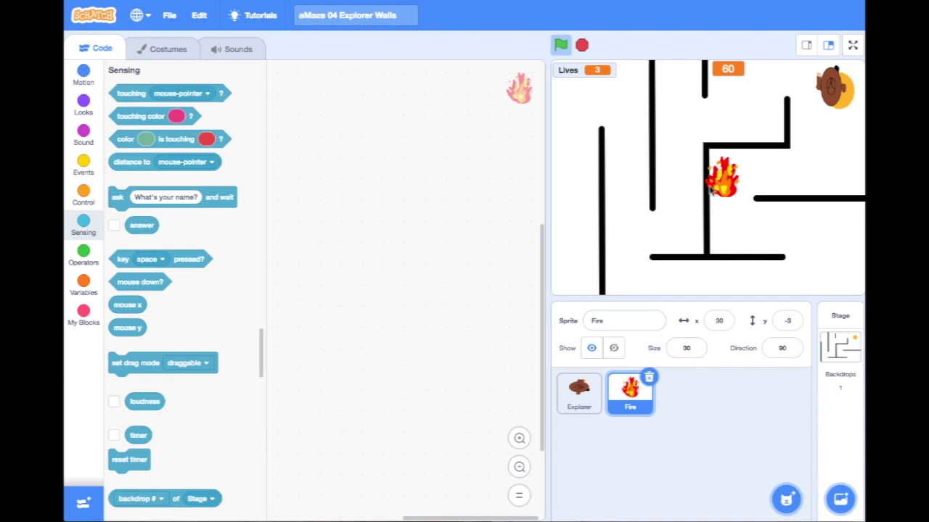
# Place the Fire sprite beside the right end of the lowest horizontal maze wall and set its size to 20.
pyautogui.moveTo(723, 187); pyautogui.dragTo(809, 283)
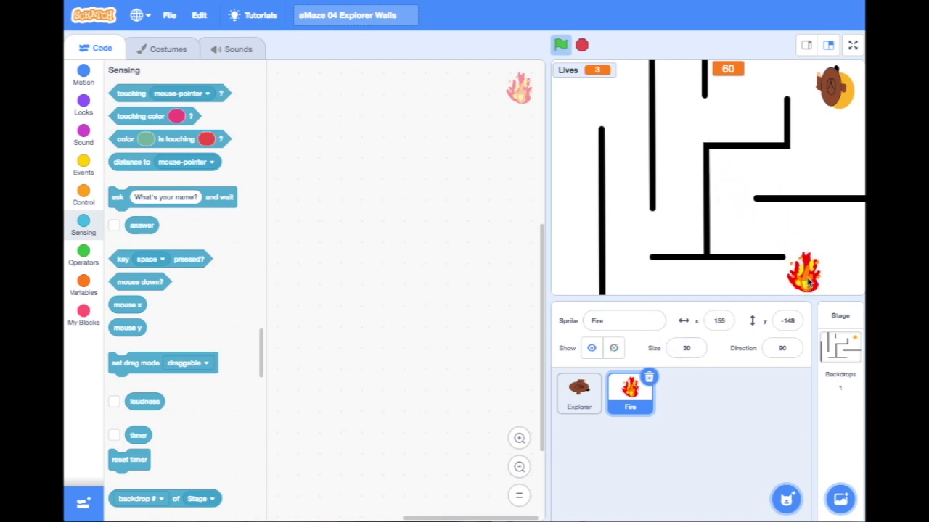
pyautogui.moveTo(693, 348); pyautogui.dragTo(669, 346)
pyautogui.write('2')
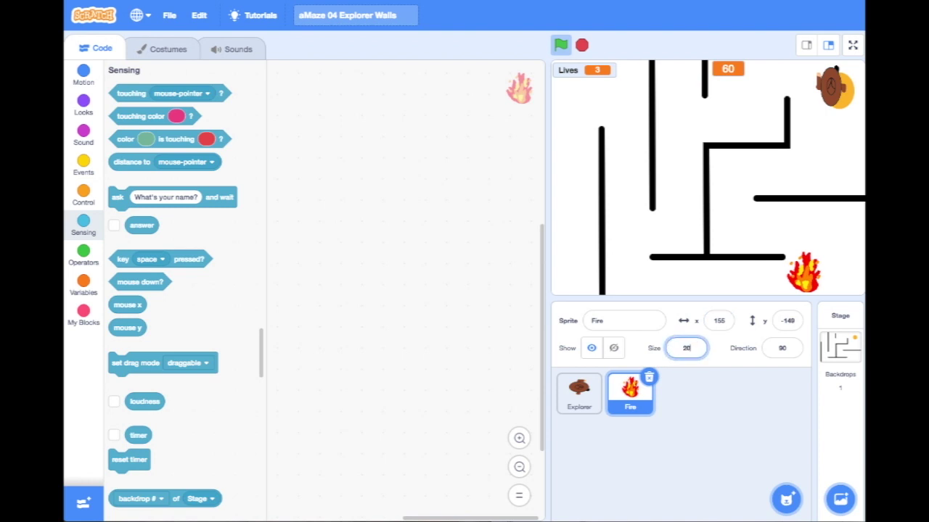
pyautogui.write('0')
pyautogui.press('Return')
pyautogui.moveTo(808, 282); pyautogui.dragTo(800, 289)
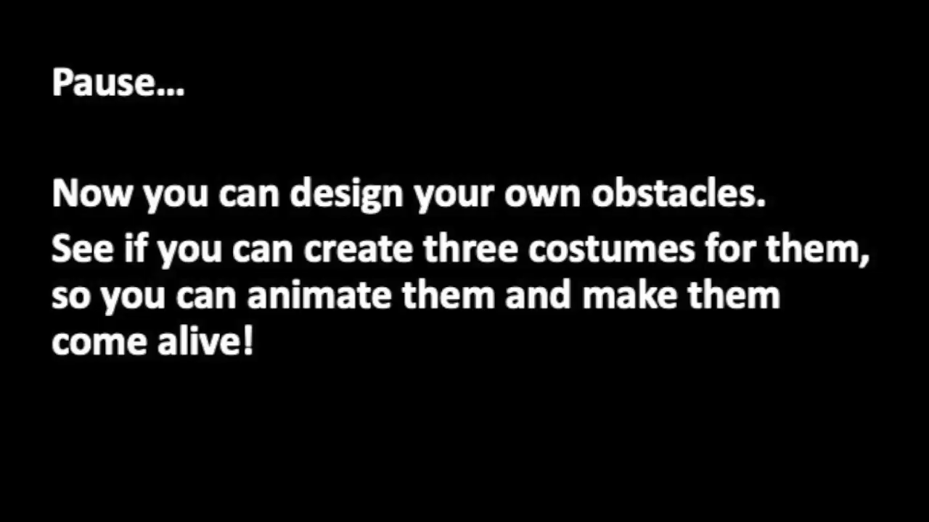